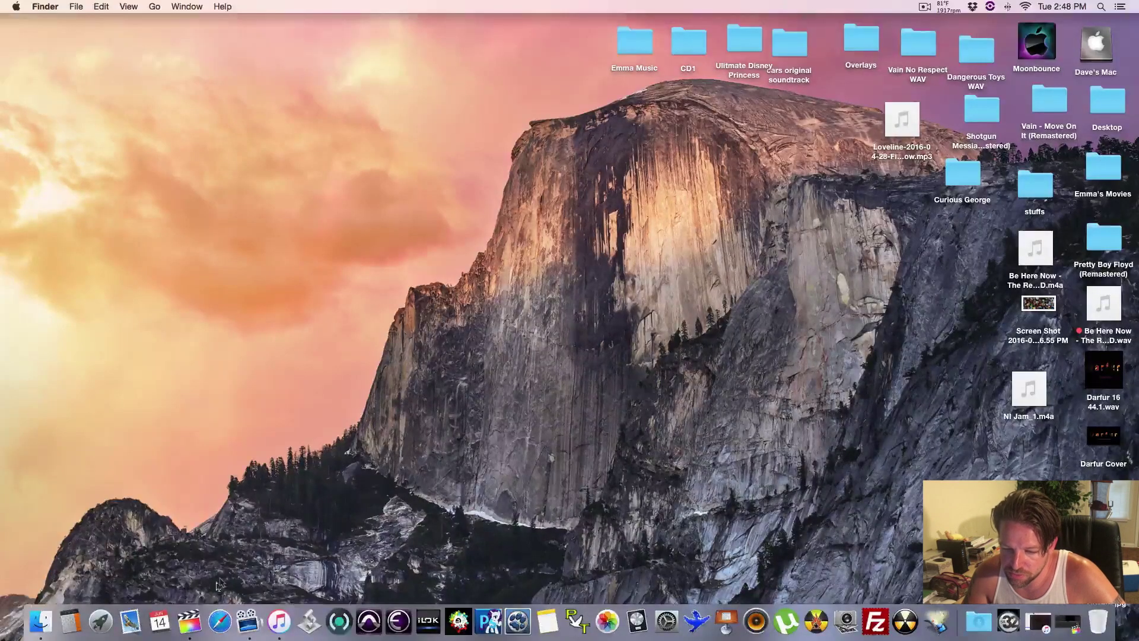
Launch Final Cut Pro, select Untitled Project and open the File menu.
{"action": "left_click", "coordinate": [187, 614]}
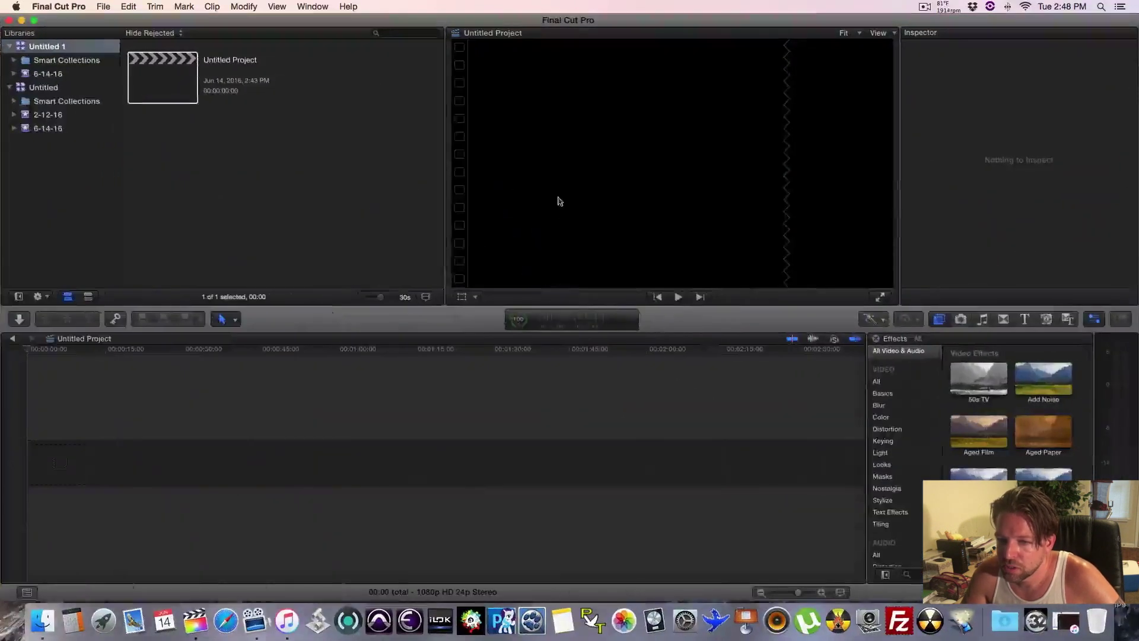
{"action": "left_click", "coordinate": [148, 91]}
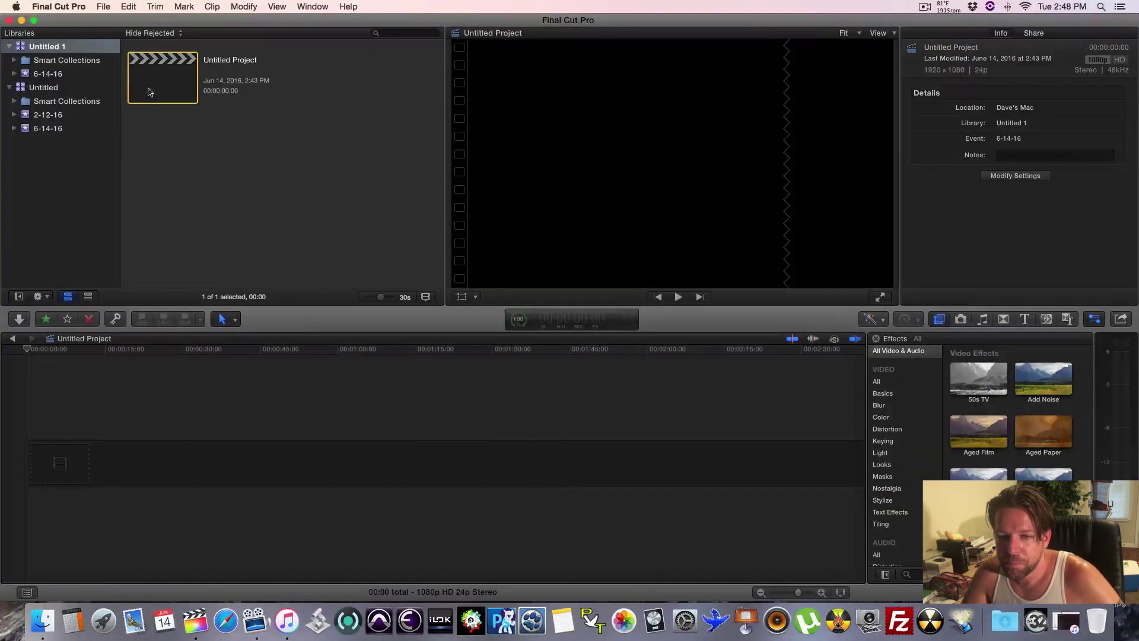
{"action": "left_click", "coordinate": [103, 7]}
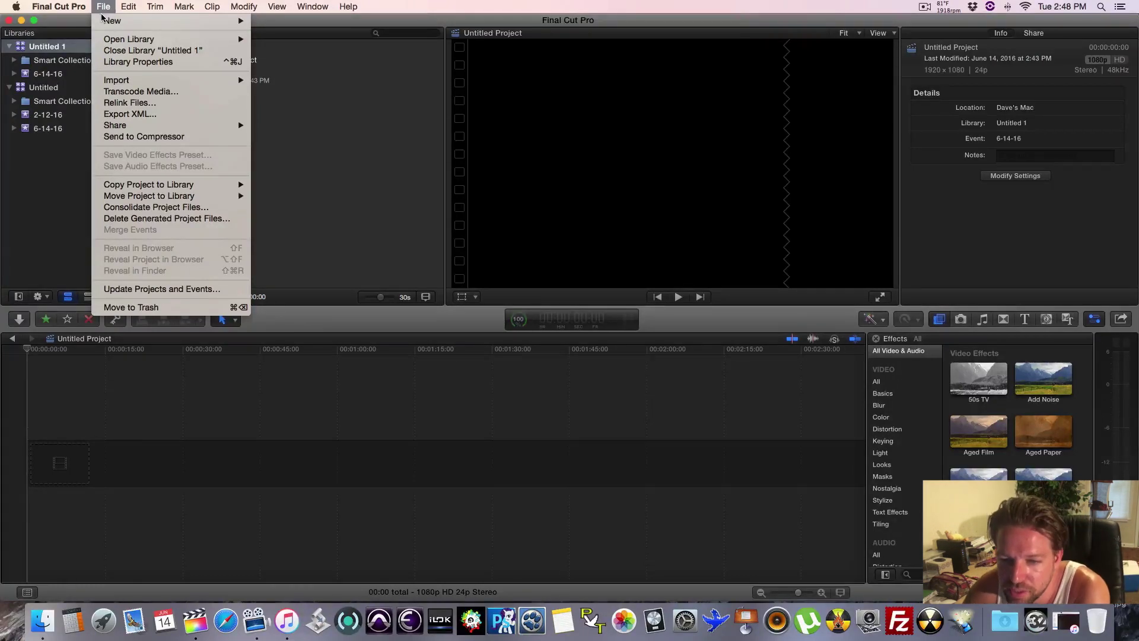
Open the Media Import window via File > Import > Media and browse this computer's files.
{"action": "mouse_move", "coordinate": [231, 79]}
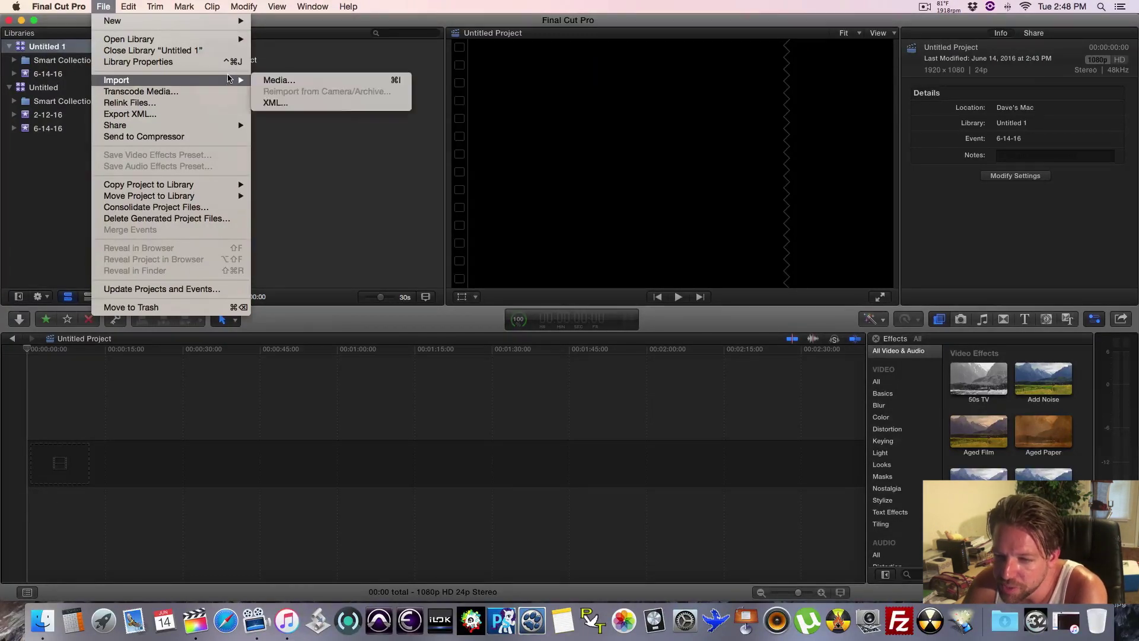
{"action": "left_click", "coordinate": [290, 80]}
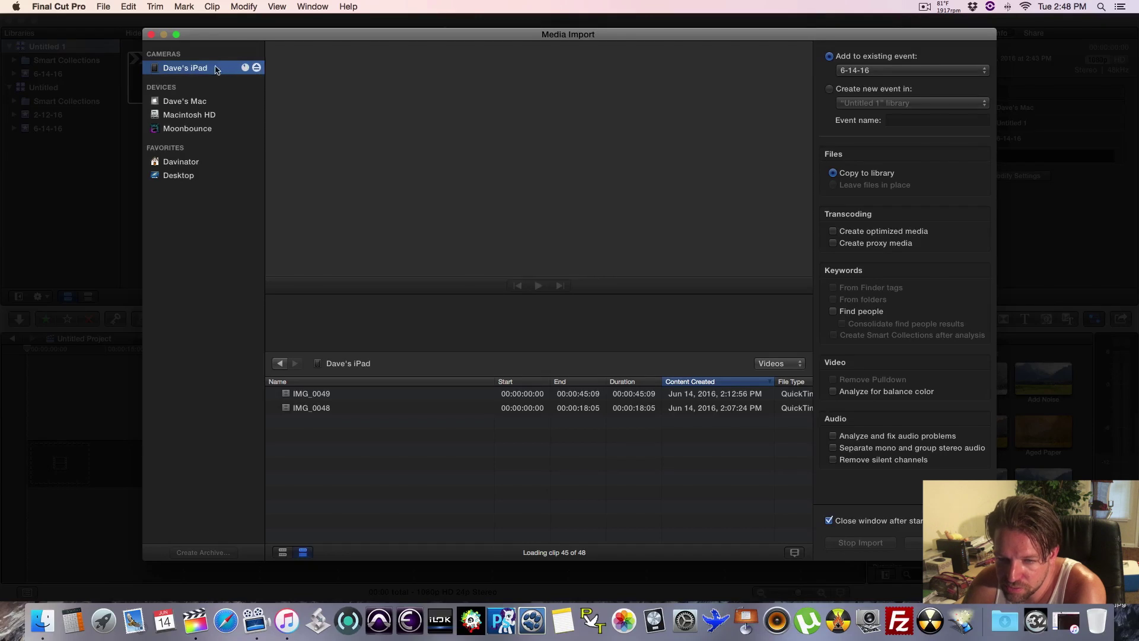
{"action": "left_click", "coordinate": [256, 67]}
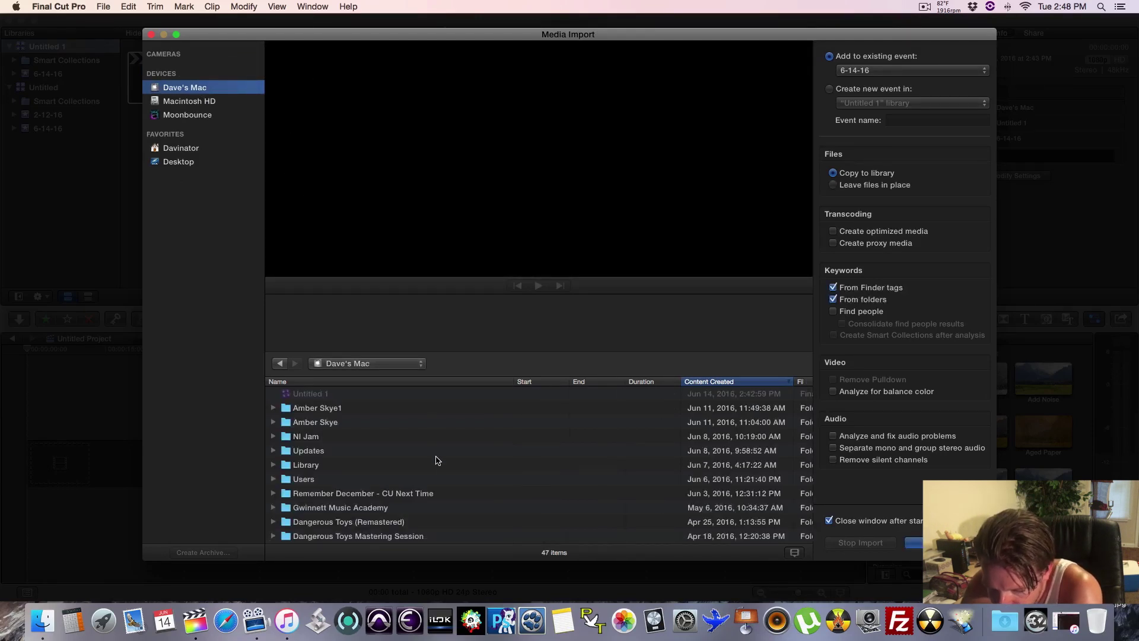
Import IMG_0049.MOV and IMG_6752.MOV from the iPhone Pics folder.
{"action": "scroll", "coordinate": [436, 460], "scroll_direction": "down", "scroll_amount": 10}
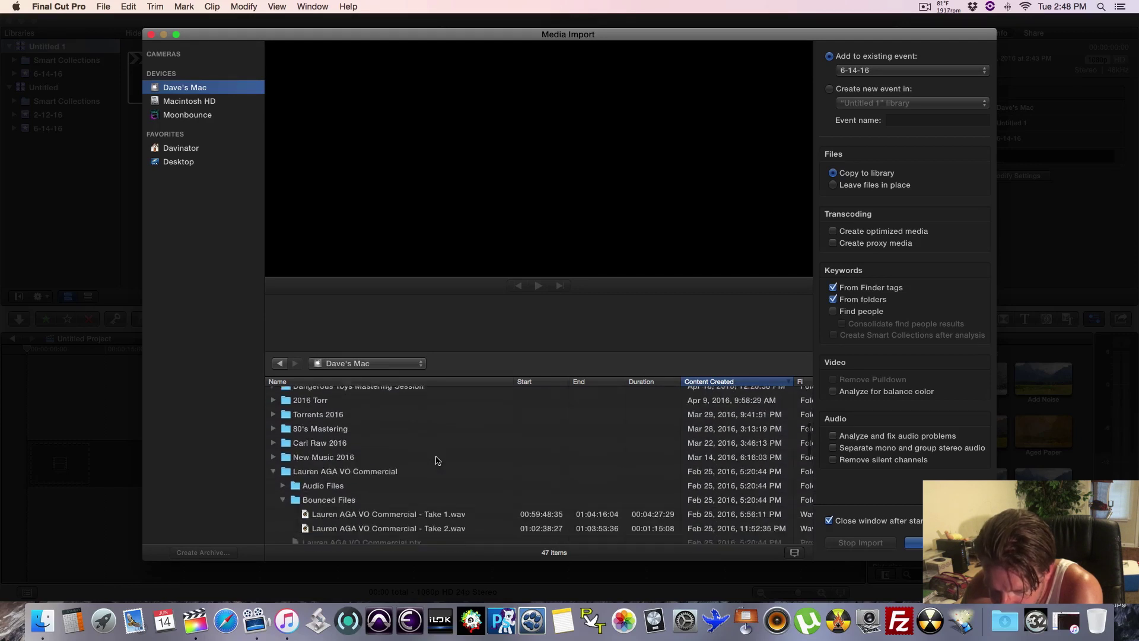
{"action": "scroll", "coordinate": [436, 460], "scroll_direction": "down", "scroll_amount": 10}
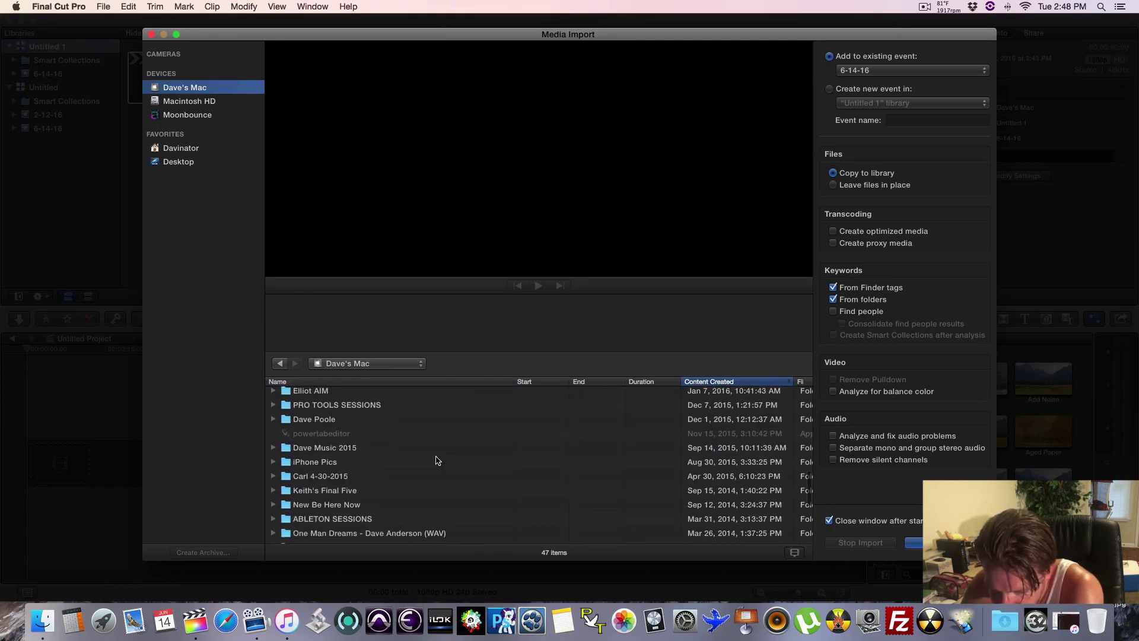
{"action": "left_click", "coordinate": [336, 463]}
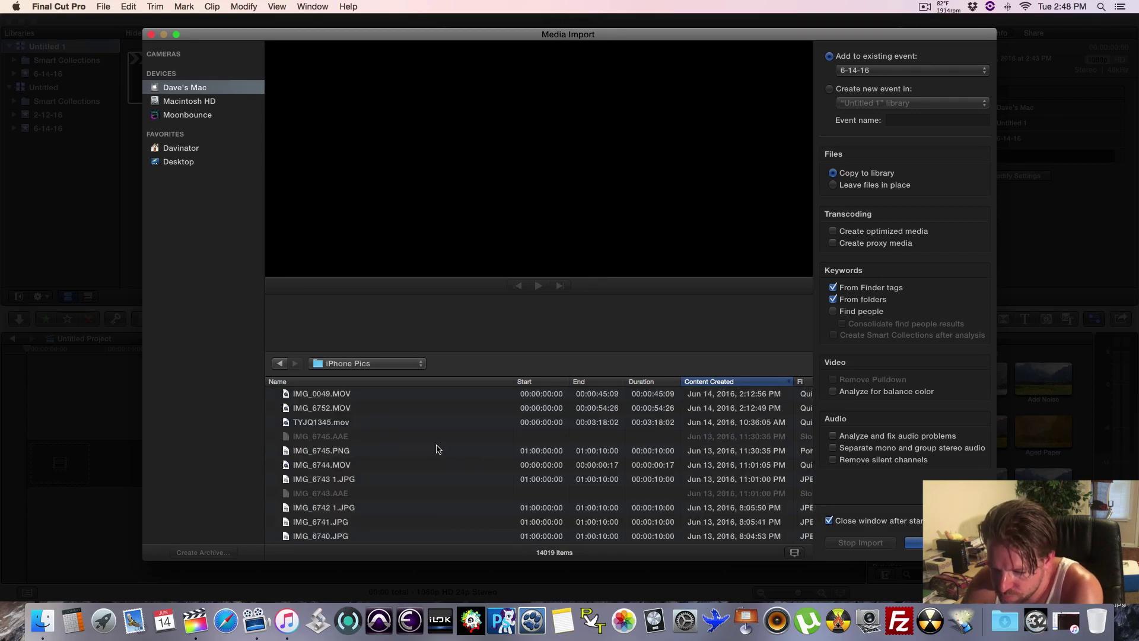
{"action": "left_click", "coordinate": [343, 394]}
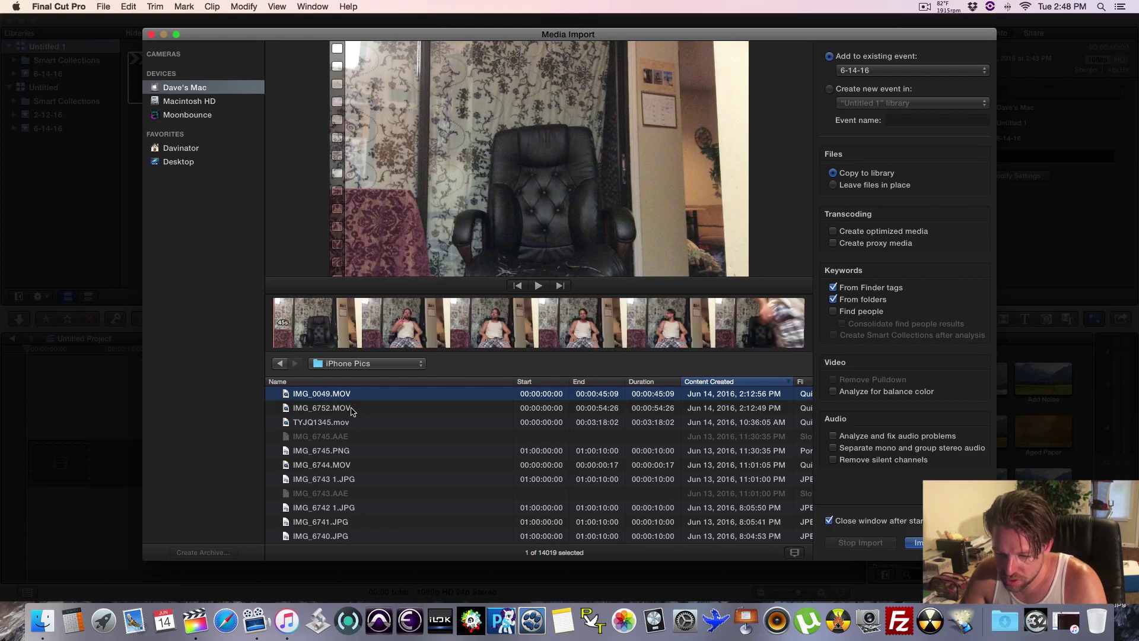
{"action": "left_click", "coordinate": [352, 408], "text": "shift"}
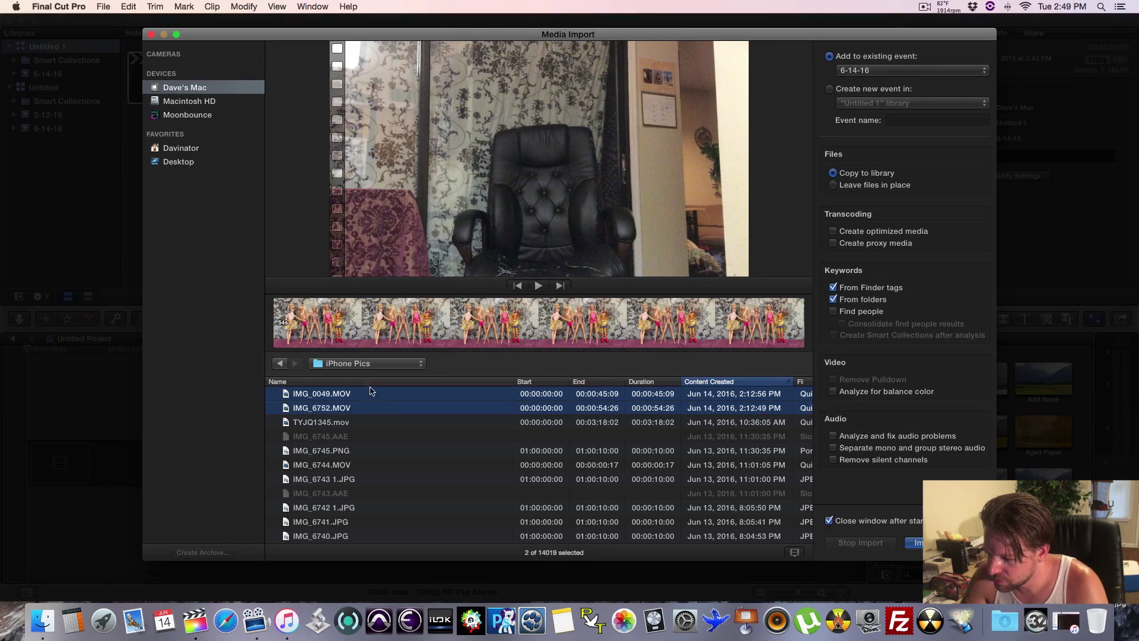
{"action": "key", "text": "Return"}
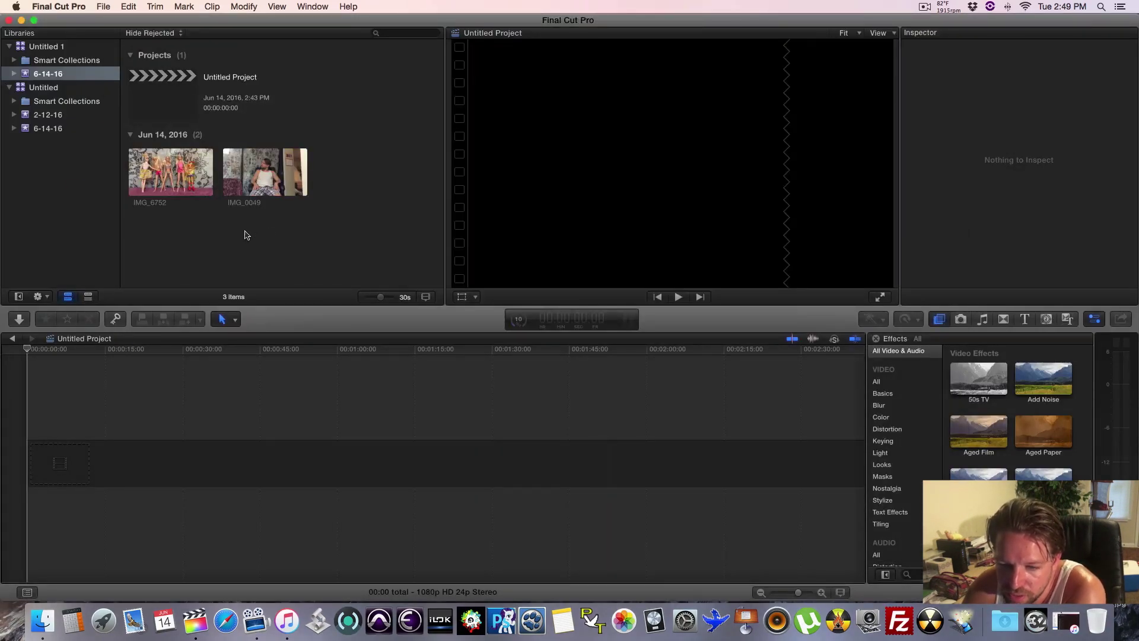
{"action": "left_click", "coordinate": [165, 190]}
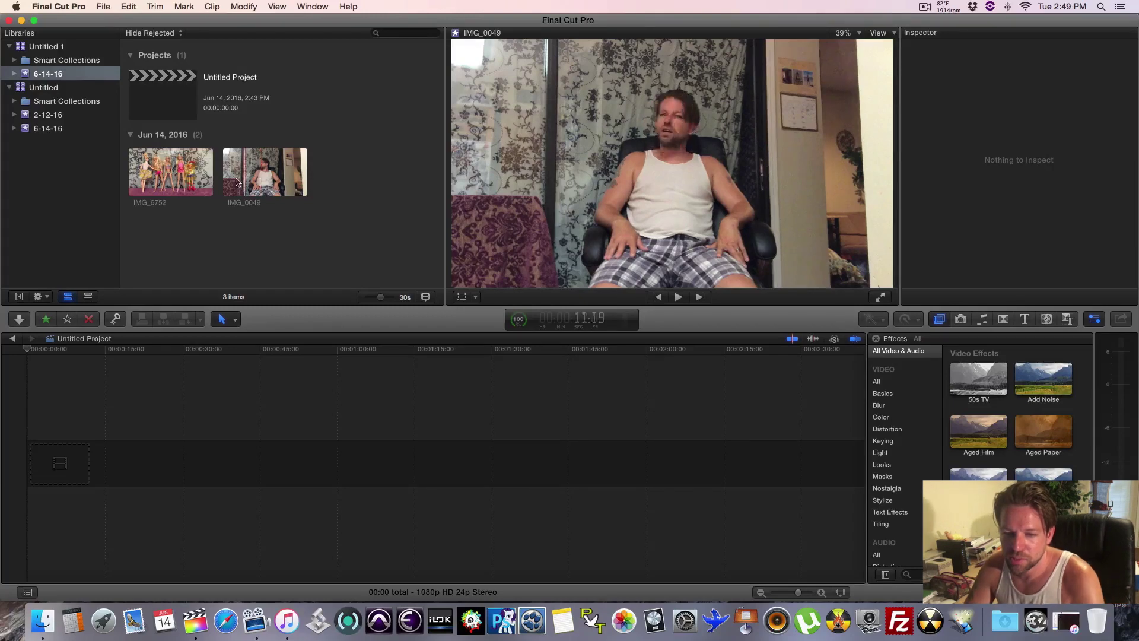
Drag IMG_6752 into the timeline and connect IMG_0049 above it at the start.
{"action": "left_click", "coordinate": [157, 185]}
{"action": "left_click_drag", "start_coordinate": [158, 185], "coordinate": [37, 465]}
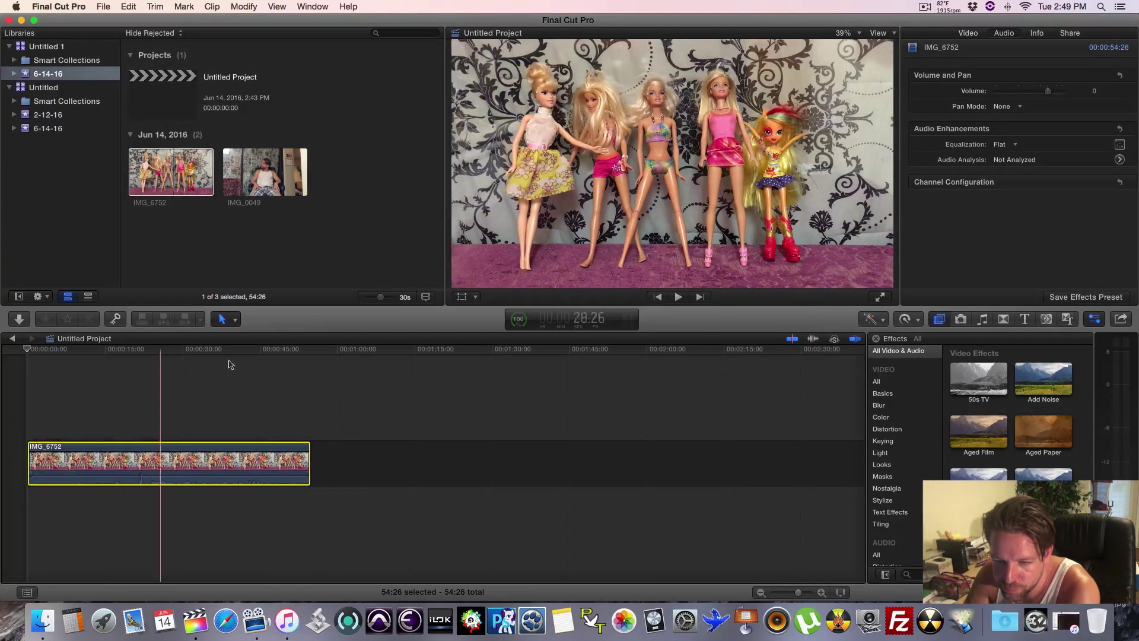
{"action": "left_click", "coordinate": [269, 179]}
{"action": "left_click_drag", "start_coordinate": [269, 180], "coordinate": [32, 412]}
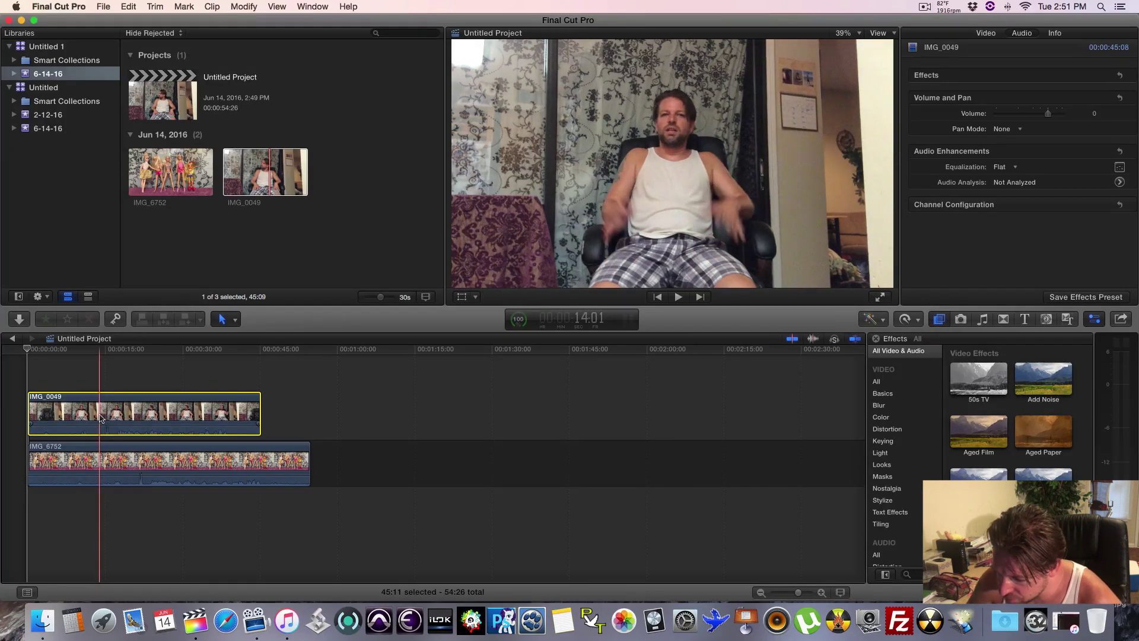
Blade the doll clip at about 21 seconds and the presenter clip at about 14 seconds.
{"action": "left_click", "coordinate": [822, 592]}
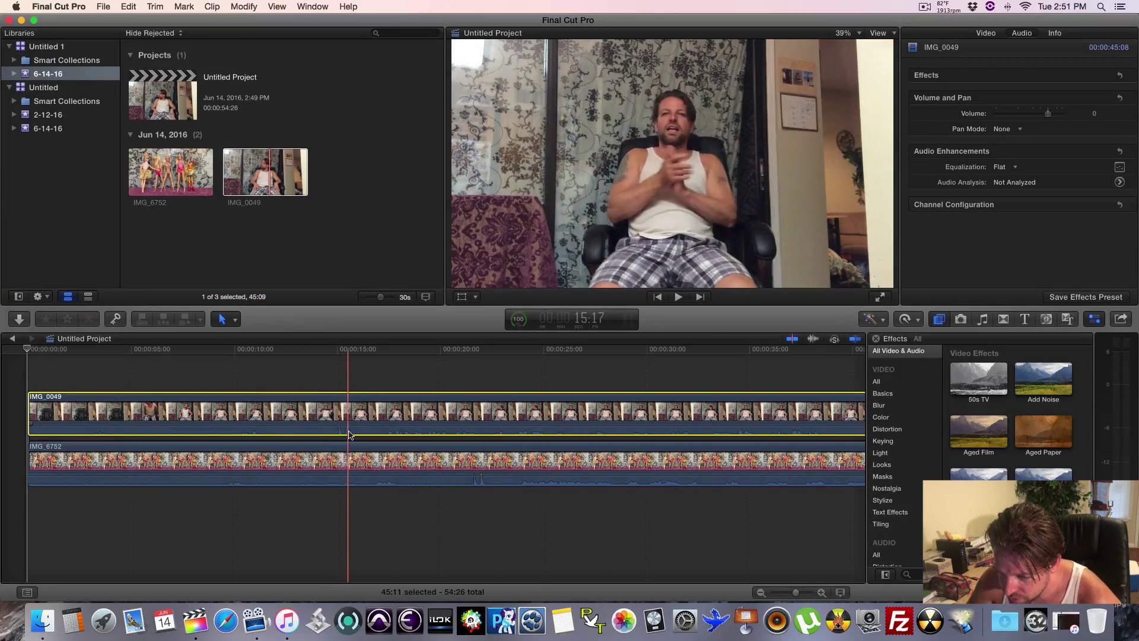
{"action": "left_click", "coordinate": [469, 471]}
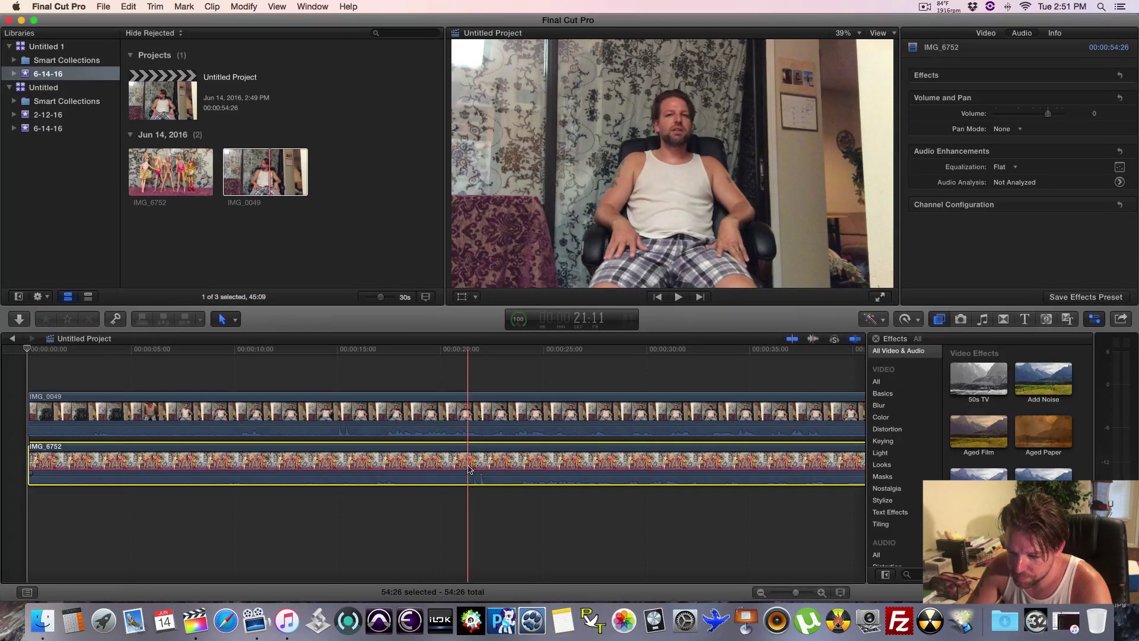
{"action": "key", "text": "b"}
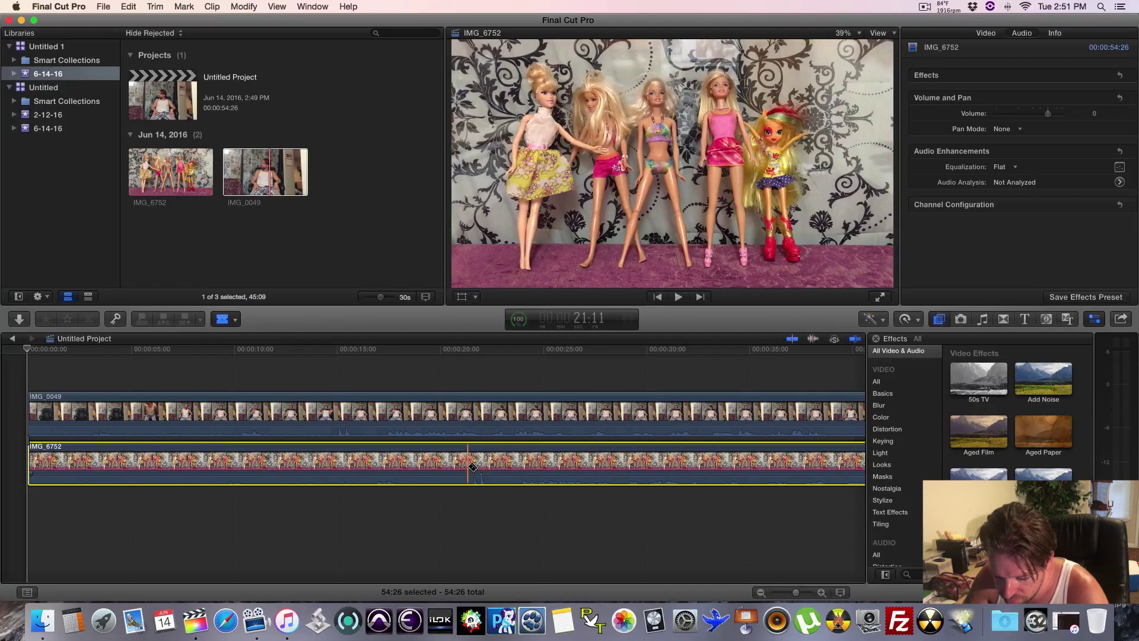
{"action": "left_click", "coordinate": [472, 467]}
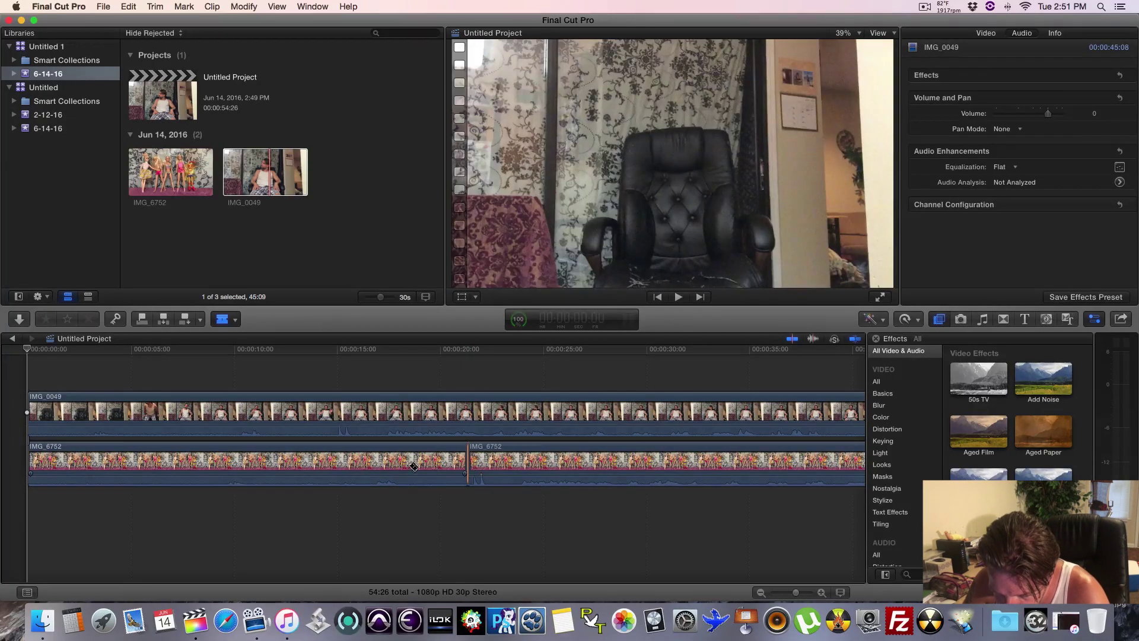
{"action": "left_click", "coordinate": [331, 415]}
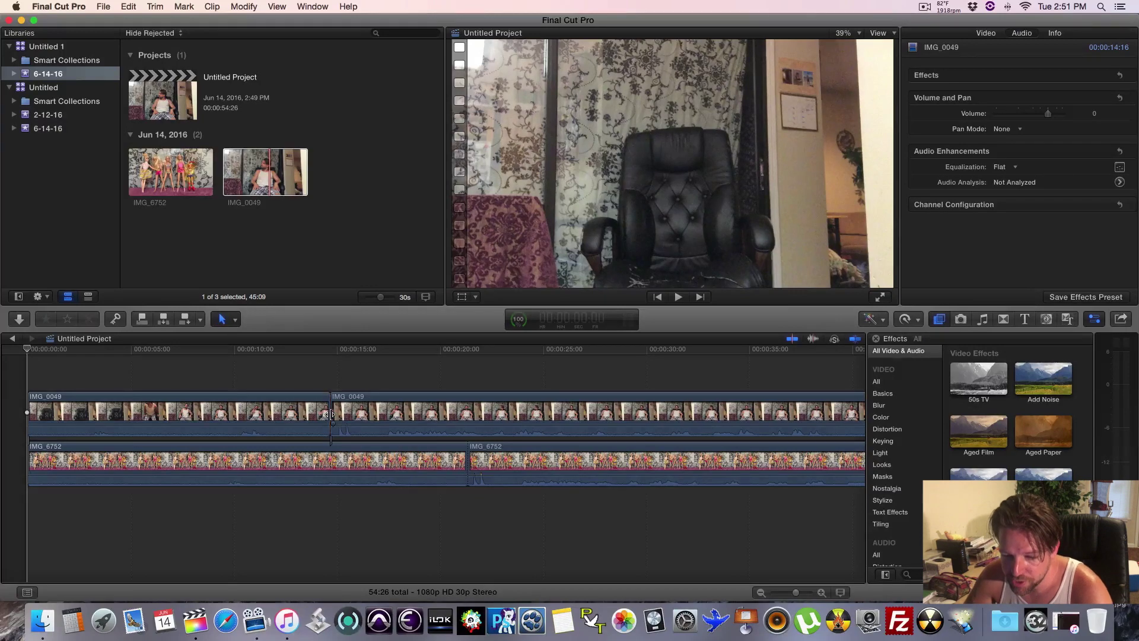
Delete the first presenter piece, then delete and restore the first doll piece.
{"action": "left_click", "coordinate": [254, 414]}
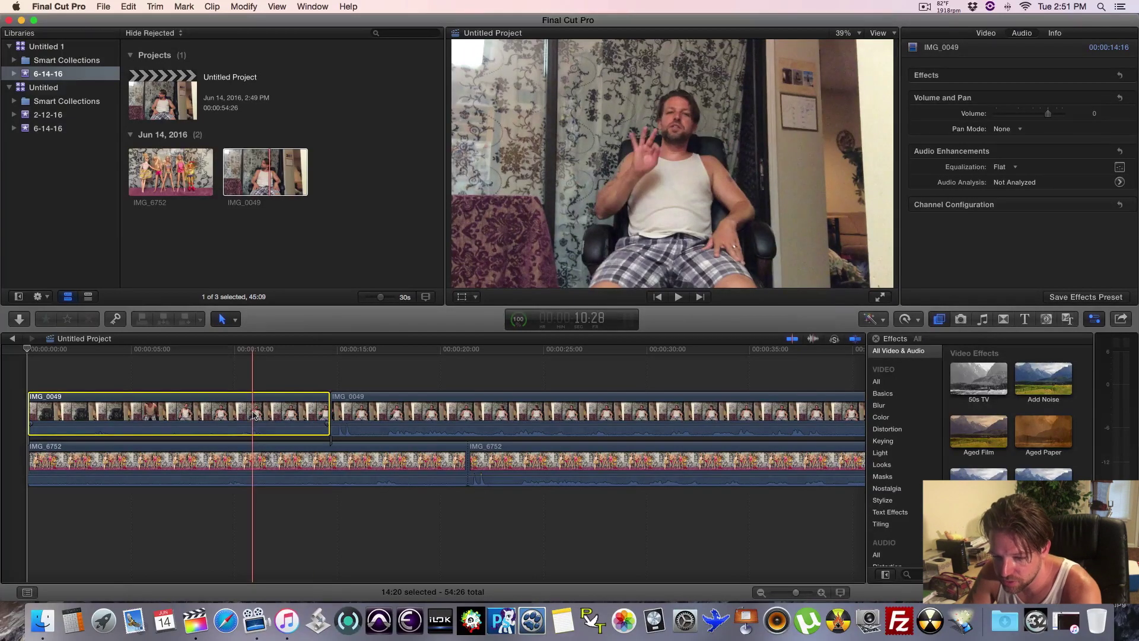
{"action": "key", "text": "BackSpace"}
{"action": "left_click", "coordinate": [310, 462]}
{"action": "key", "text": "BackSpace"}
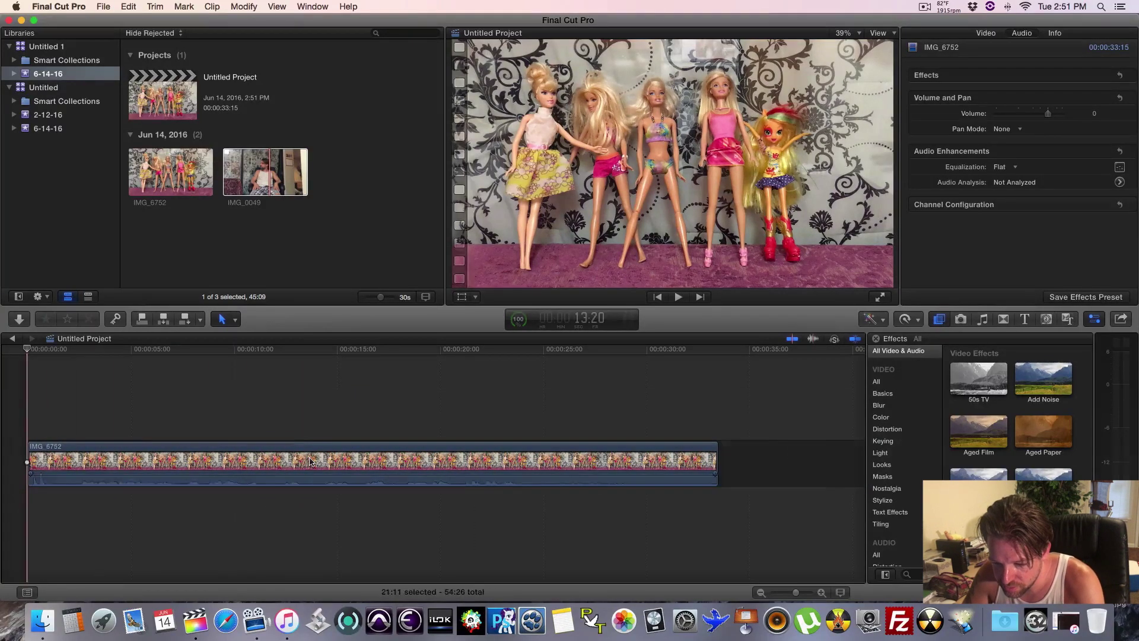
{"action": "key", "text": "super+z"}
{"action": "key", "text": "super+z"}
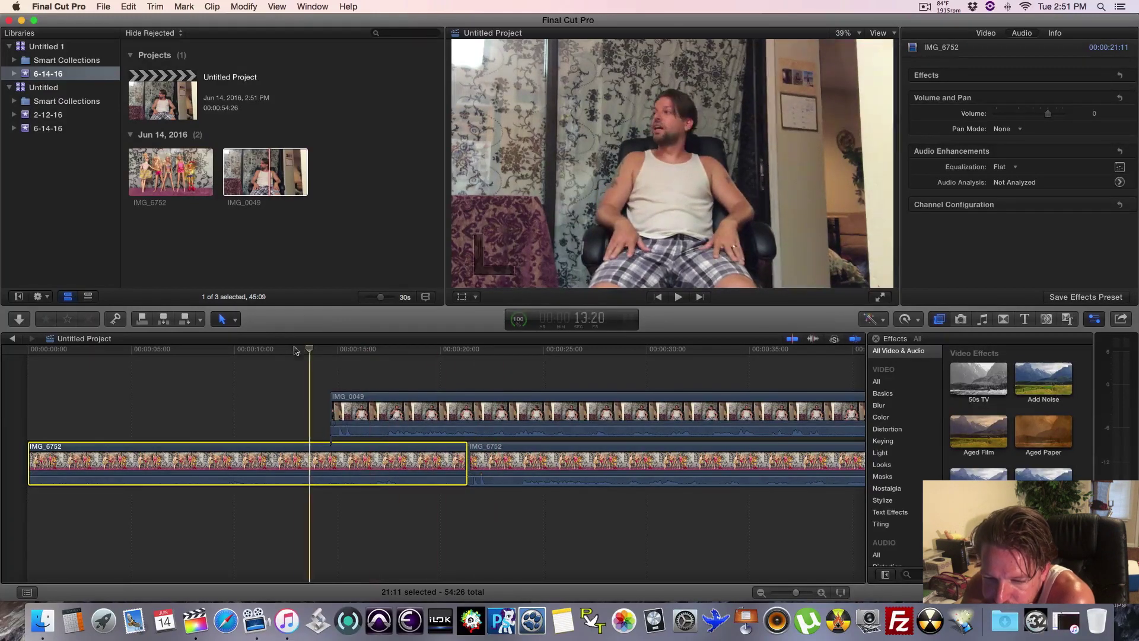
With the Position tool, slide IMG_0049 later and ripple-delete the first IMG_6752 piece.
{"action": "left_click", "coordinate": [236, 320]}
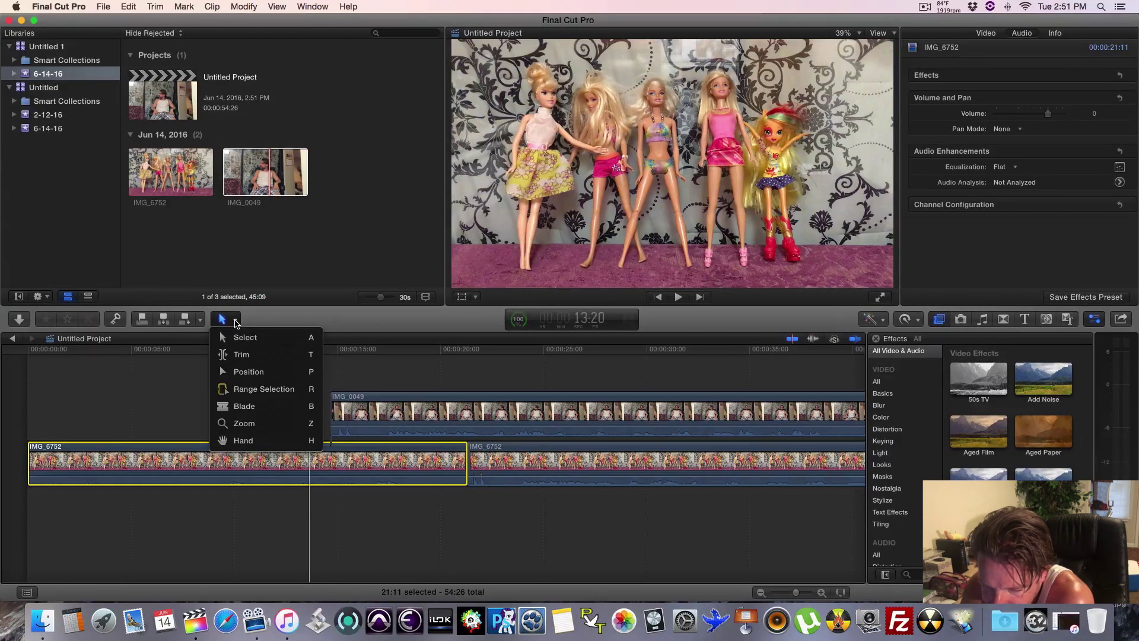
{"action": "left_click", "coordinate": [254, 373]}
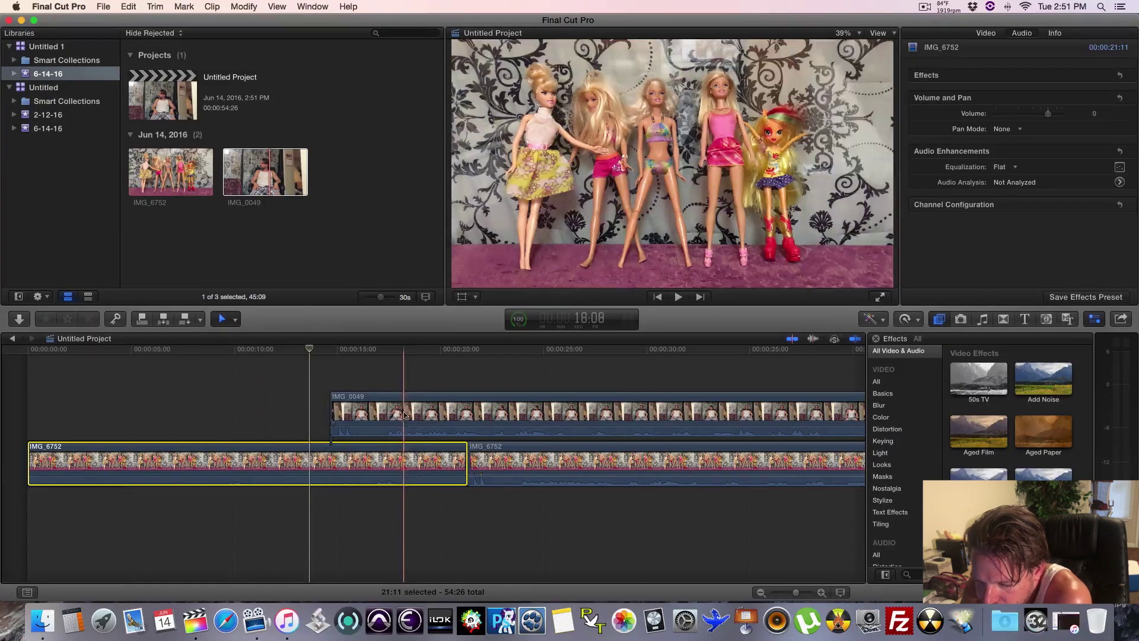
{"action": "left_click_drag", "start_coordinate": [379, 418], "coordinate": [509, 421]}
{"action": "left_click", "coordinate": [402, 469]}
{"action": "key", "text": "Delete"}
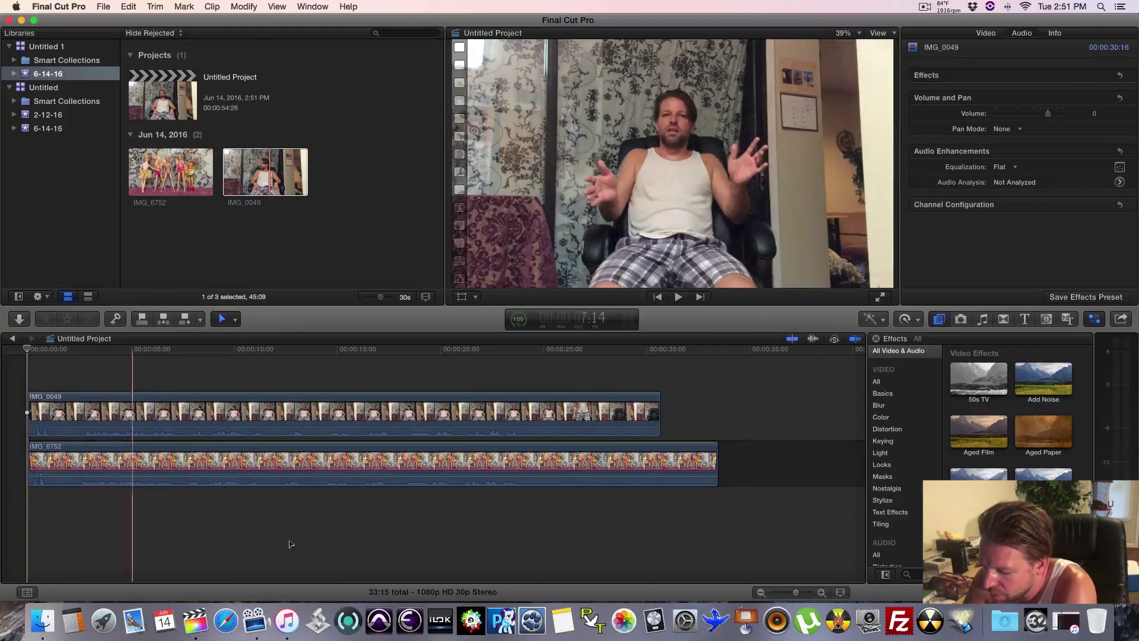
Zoom in on the opening and remove the small gap so the clips start at zero.
{"action": "left_click", "coordinate": [822, 593]}
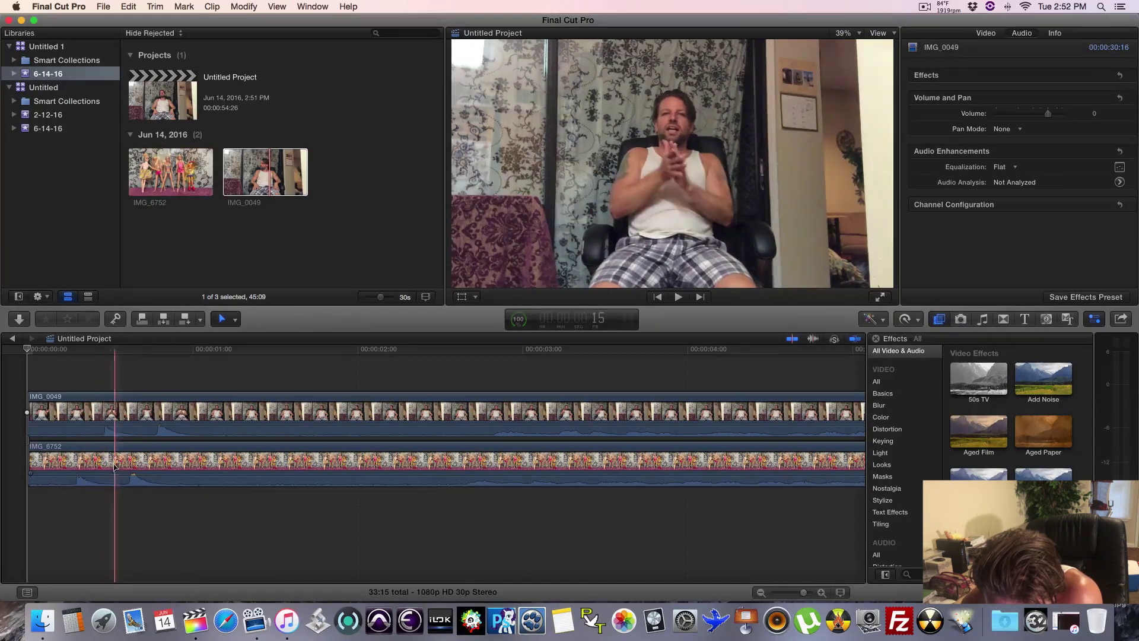
{"action": "left_click_drag", "start_coordinate": [106, 463], "coordinate": [123, 465]}
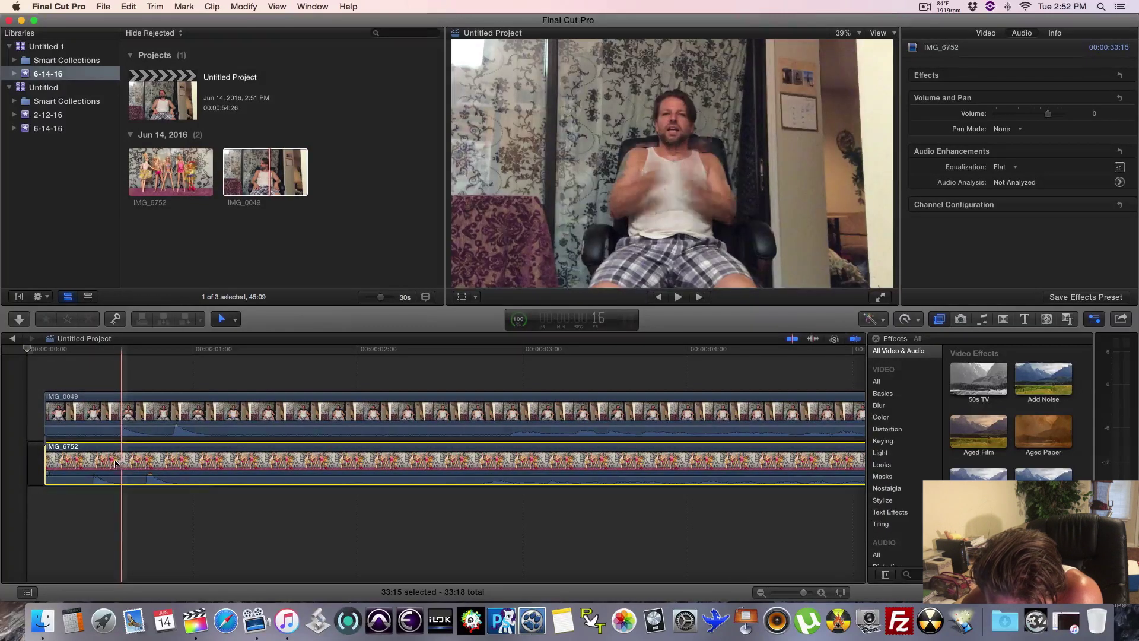
{"action": "left_click", "coordinate": [34, 468]}
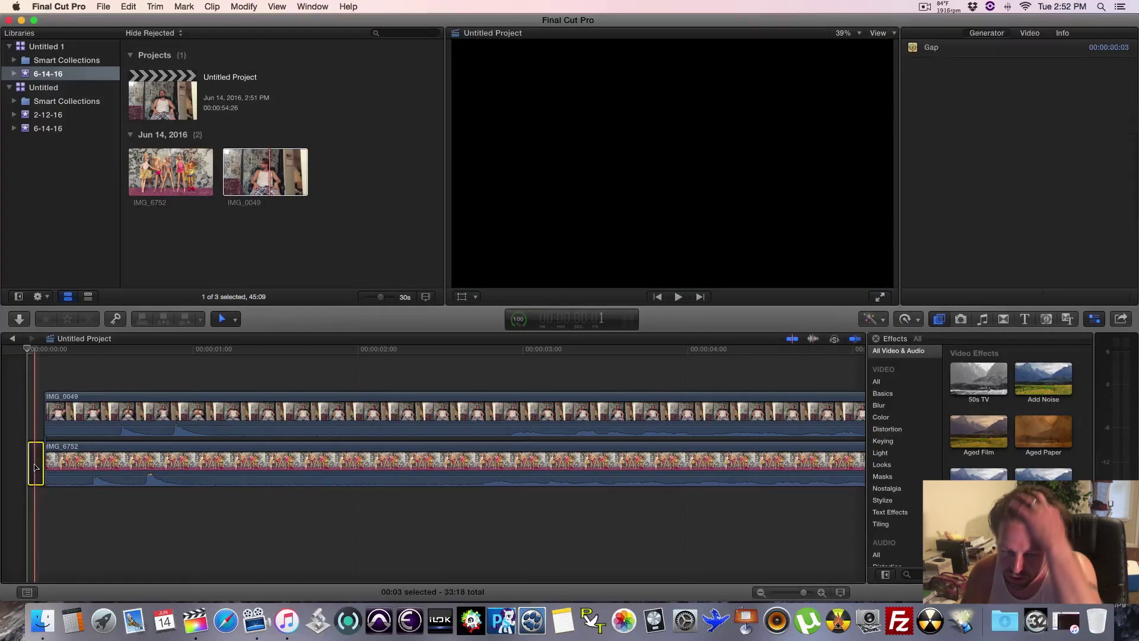
{"action": "key", "text": "BackSpace"}
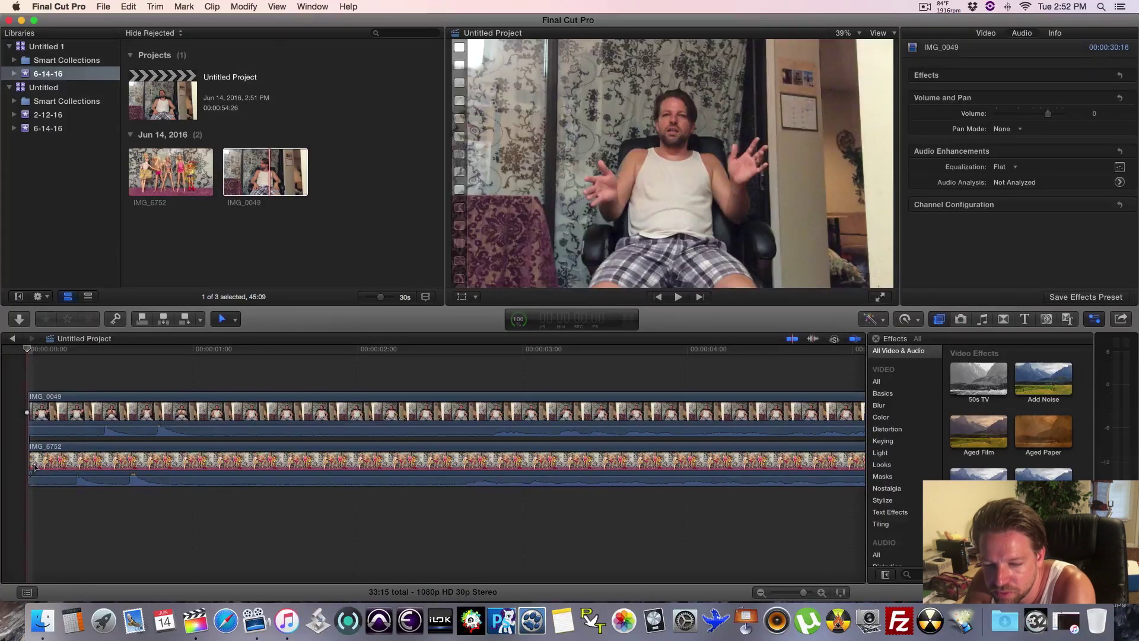
Using the Position tool, nudge the doll and presenter clips until they line up.
{"action": "left_click", "coordinate": [234, 319]}
{"action": "left_click", "coordinate": [248, 372]}
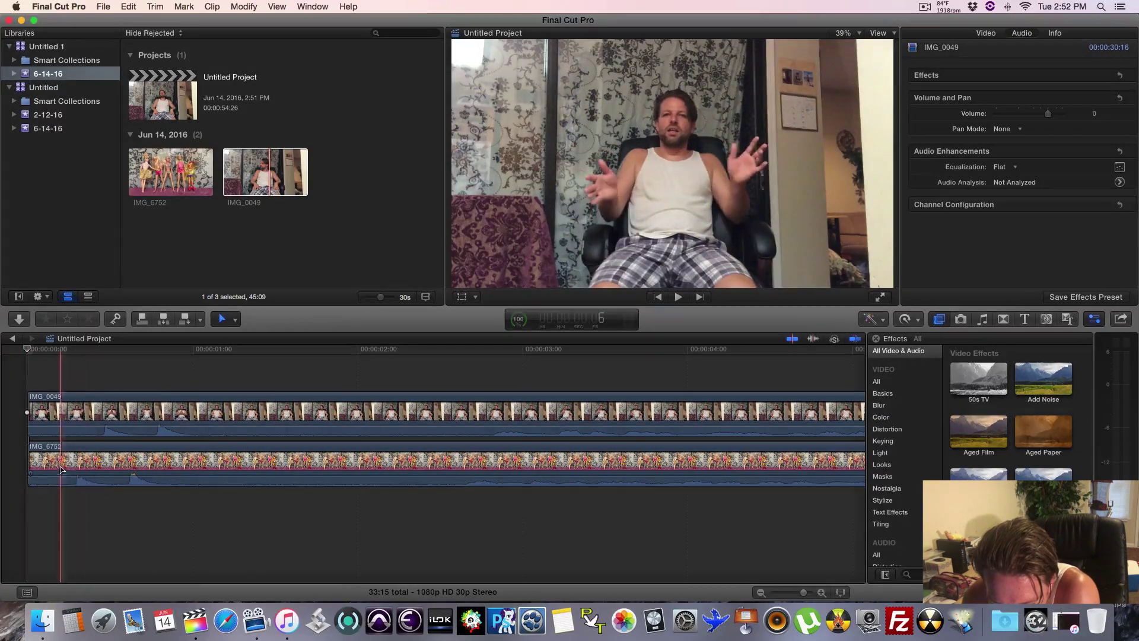
{"action": "left_click_drag", "start_coordinate": [64, 469], "coordinate": [70, 471]}
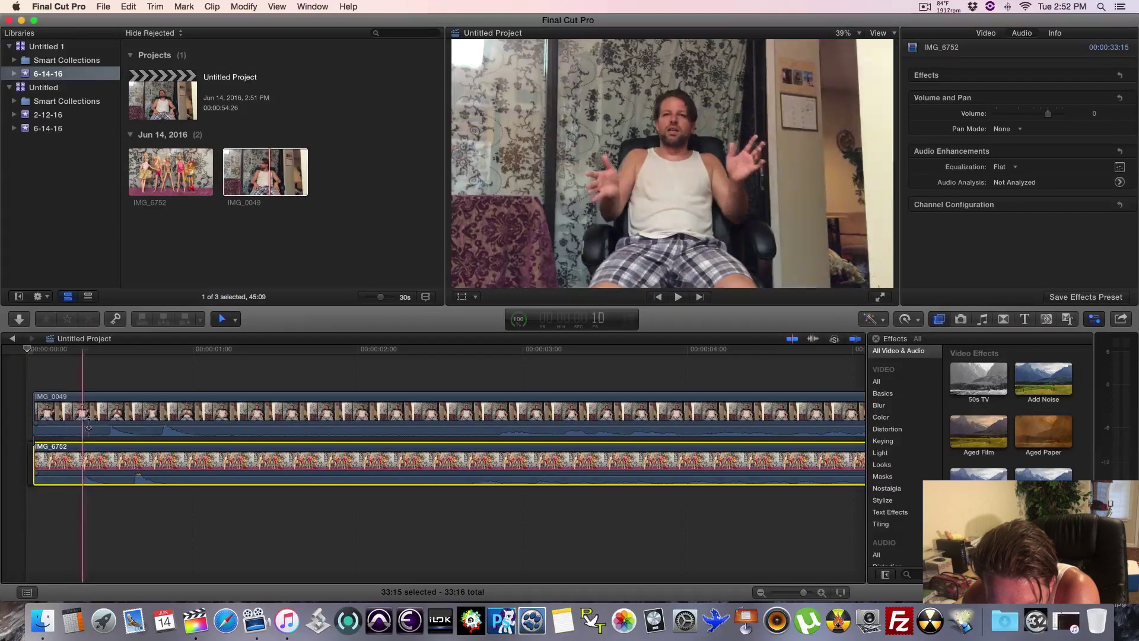
{"action": "left_click_drag", "start_coordinate": [133, 422], "coordinate": [128, 422]}
{"action": "left_click_drag", "start_coordinate": [81, 466], "coordinate": [99, 467]}
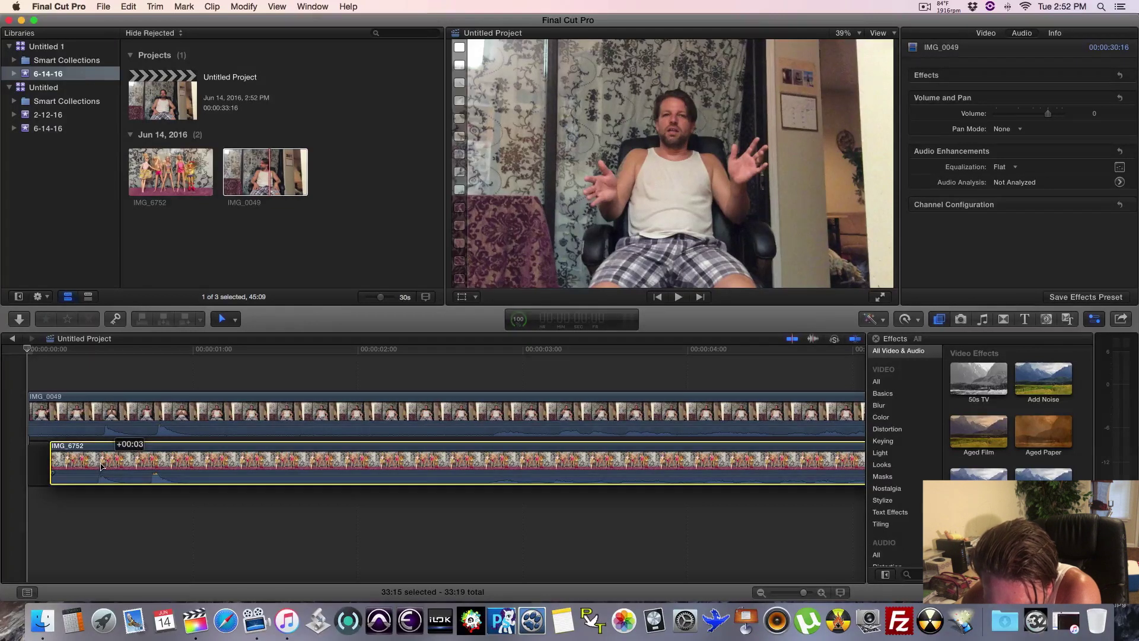
{"action": "left_click_drag", "start_coordinate": [102, 466], "coordinate": [103, 466]}
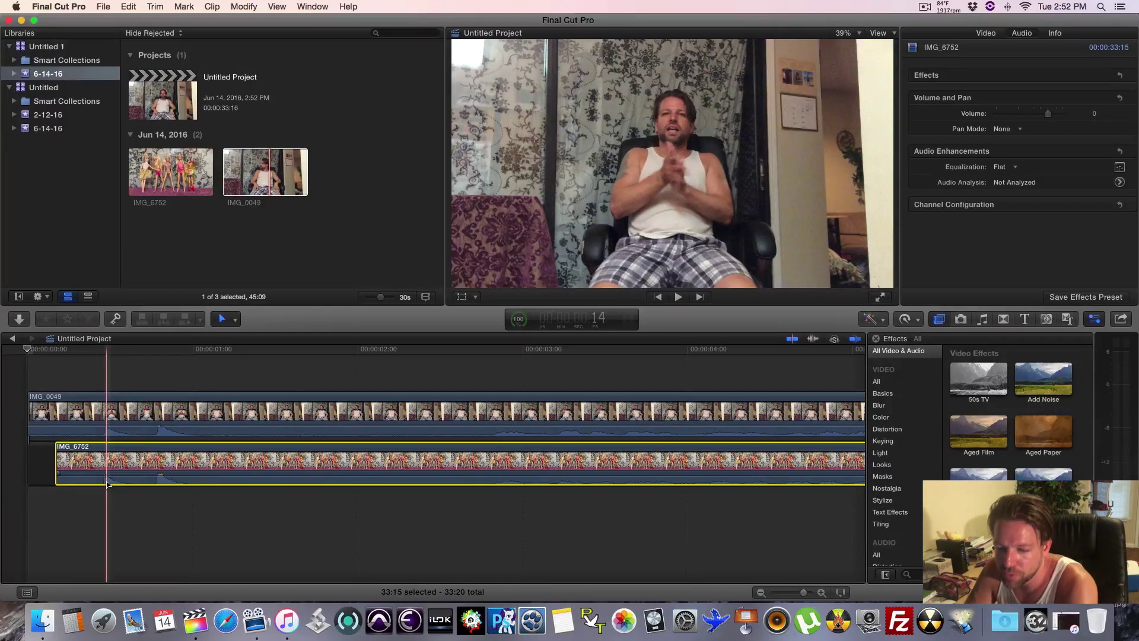
Cut both the presenter and doll clips at the sync point.
{"action": "left_click", "coordinate": [481, 416]}
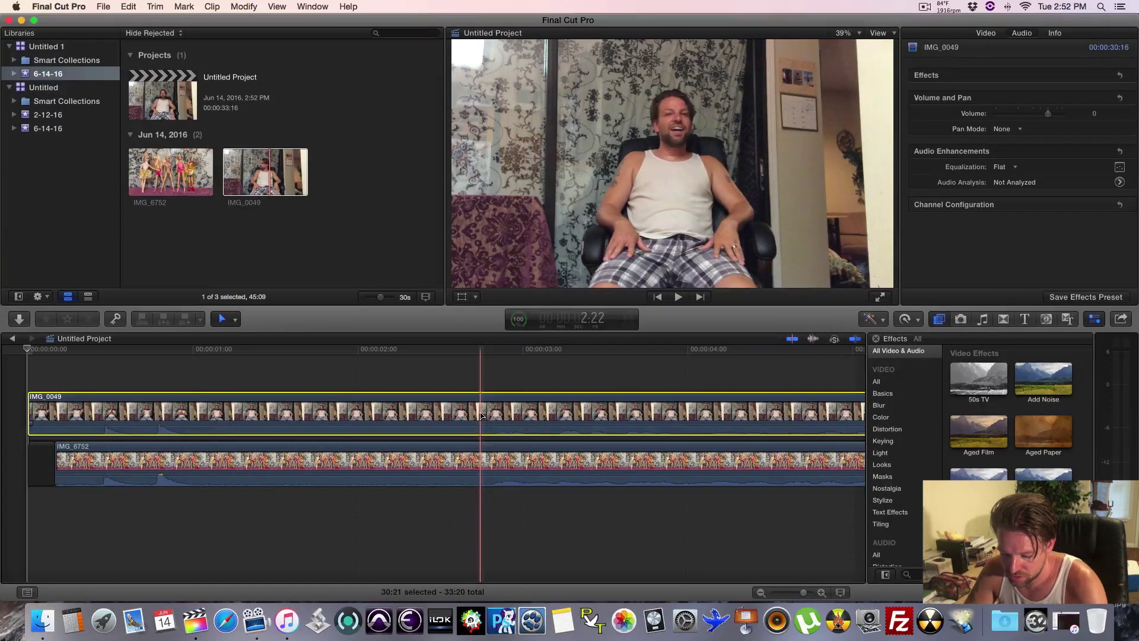
{"action": "key", "text": "r"}
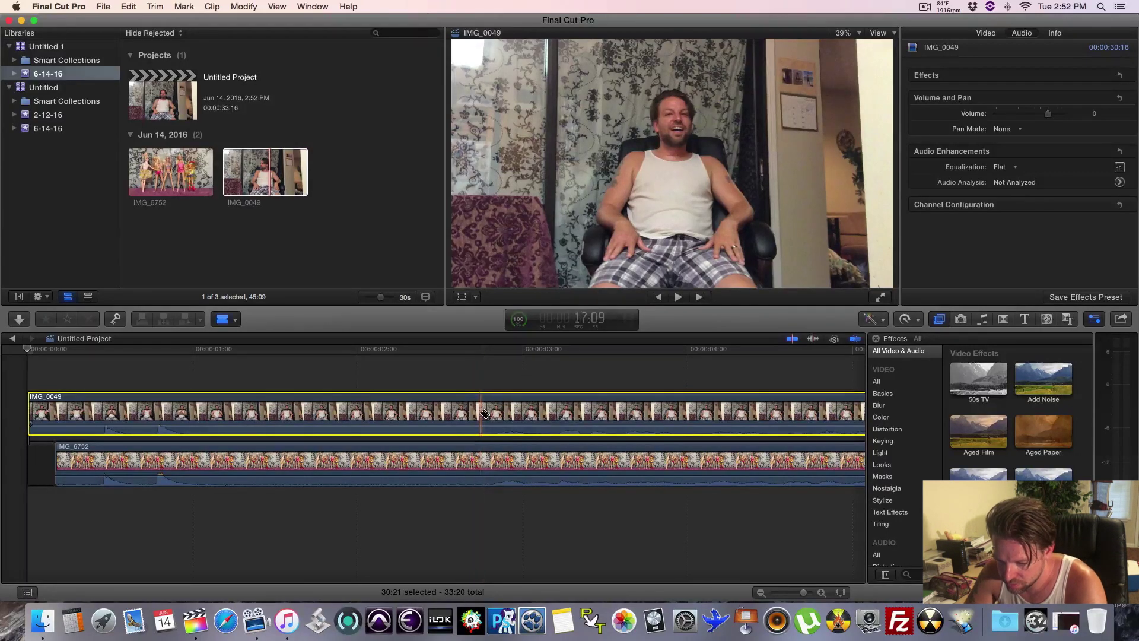
{"action": "left_click", "coordinate": [484, 414]}
{"action": "left_click", "coordinate": [482, 452]}
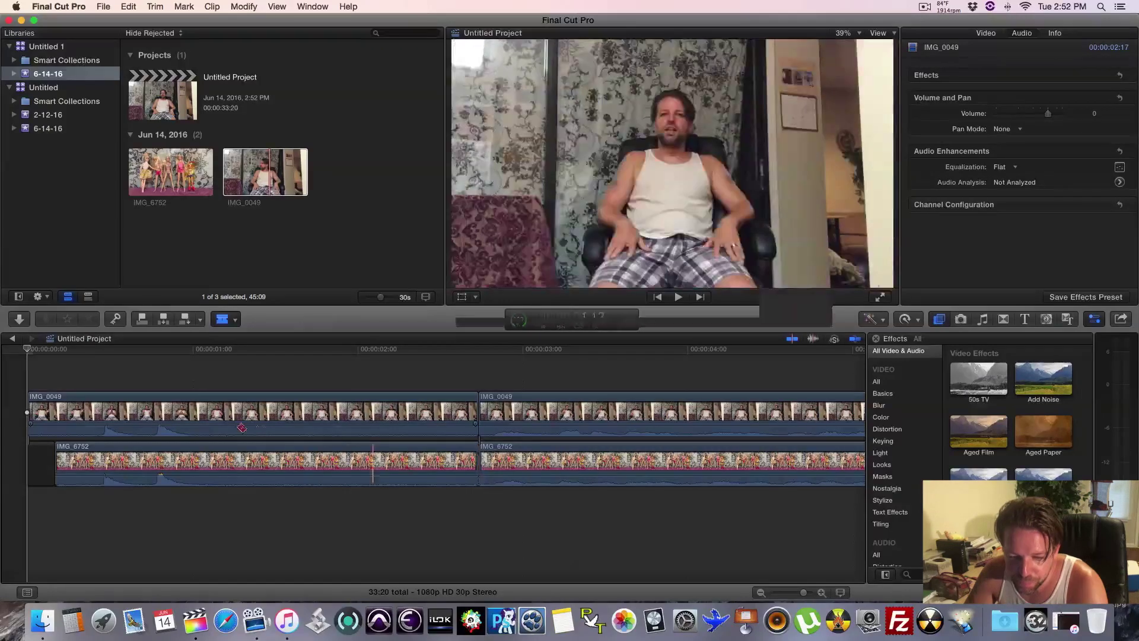
Delete the leading presenter and doll pieces plus the tiny leftover, leaving a 30:28 project.
{"action": "key", "text": "a"}
{"action": "left_click", "coordinate": [396, 419]}
{"action": "key", "text": "Delete"}
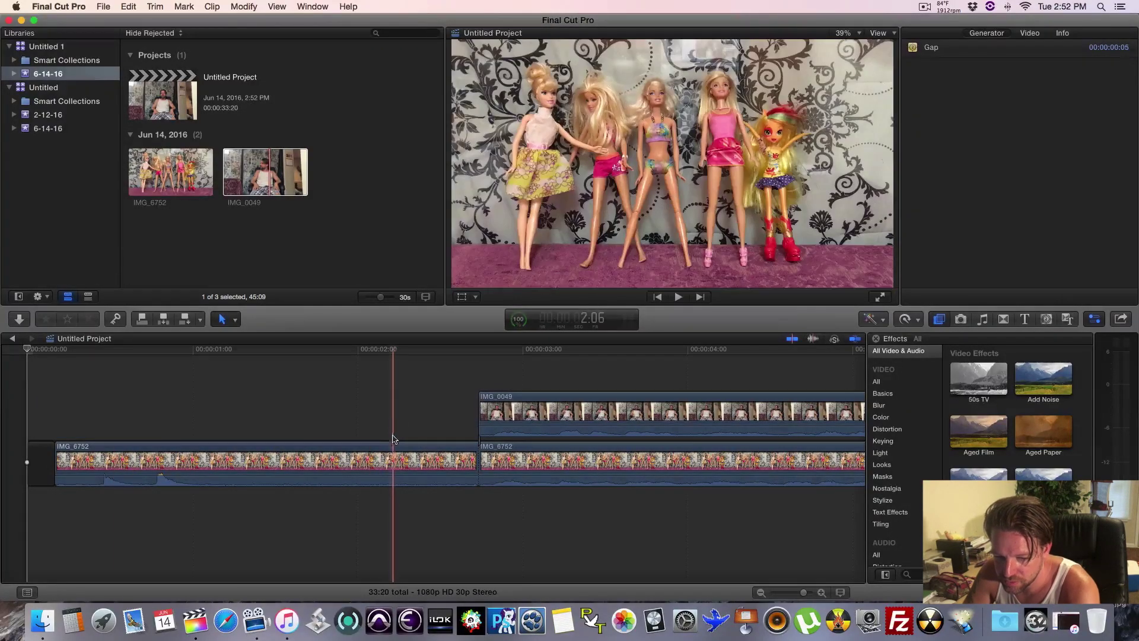
{"action": "left_click", "coordinate": [391, 461]}
{"action": "key", "text": "Delete"}
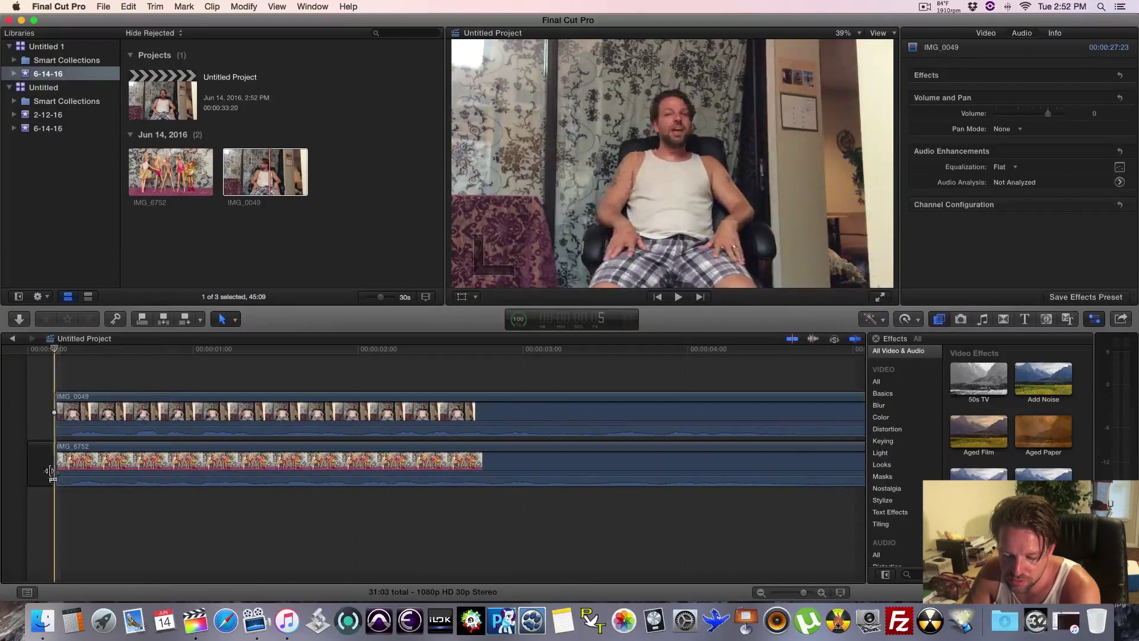
{"action": "left_click", "coordinate": [43, 466]}
{"action": "key", "text": "Delete"}
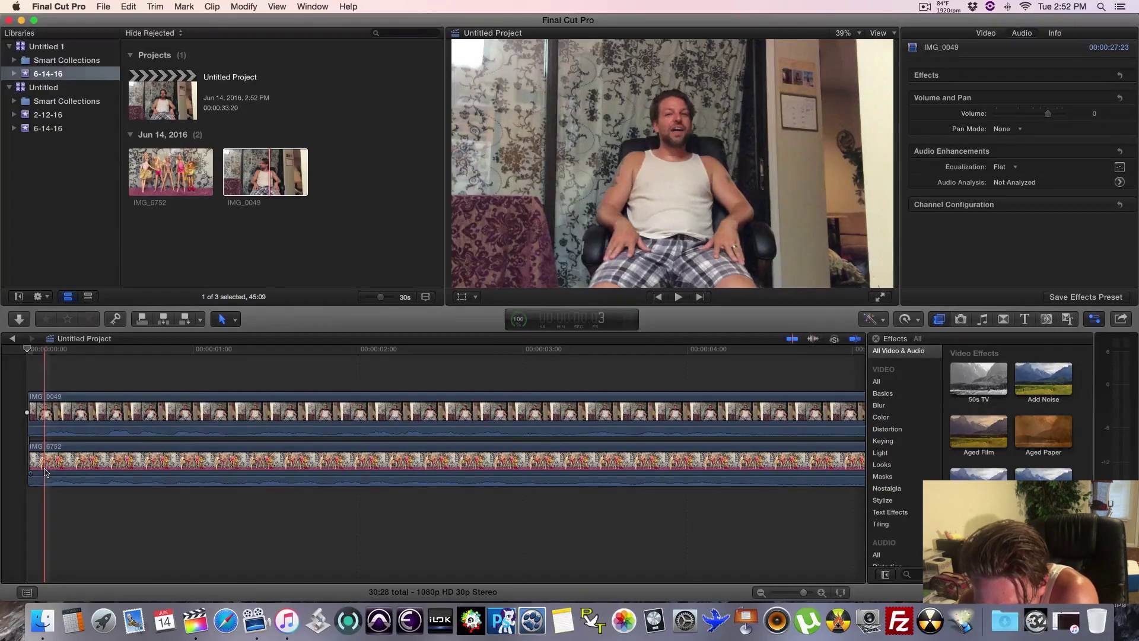
{"action": "left_click", "coordinate": [222, 464]}
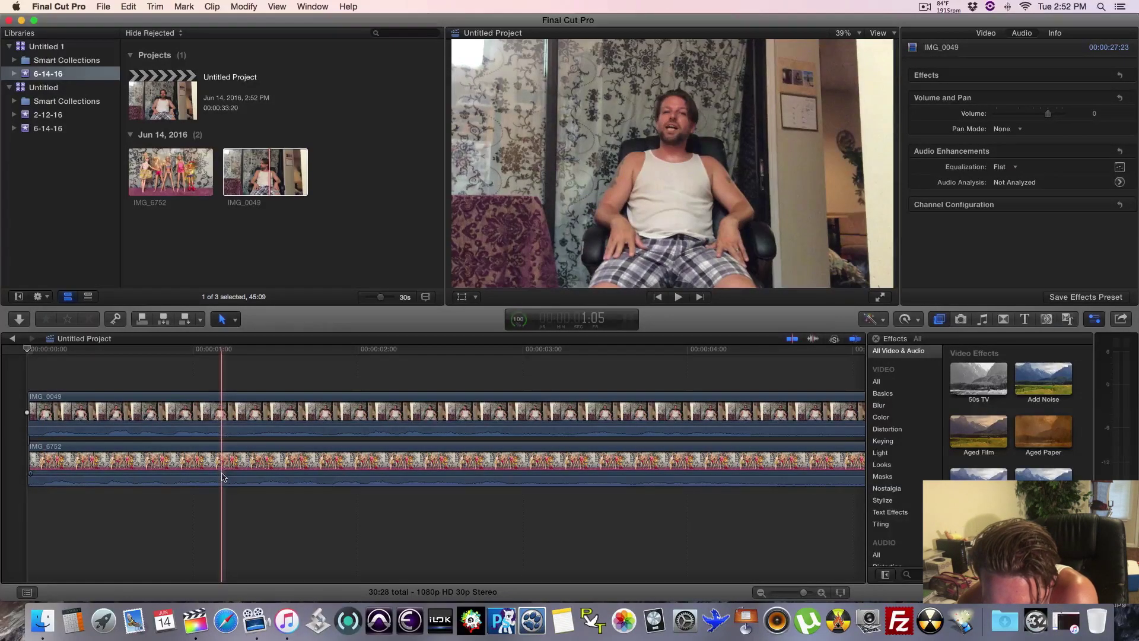
{"action": "left_click_drag", "start_coordinate": [222, 472], "coordinate": [221, 472]}
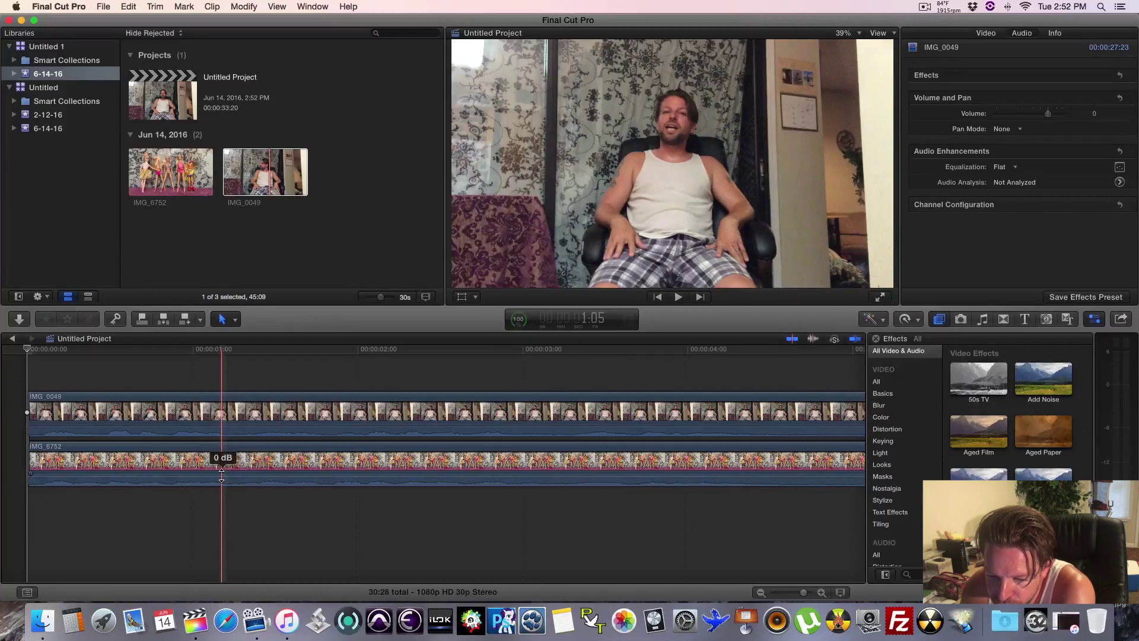
Select the presenter clip and zoom the timeline out to show the whole clips.
{"action": "left_click", "coordinate": [74, 468]}
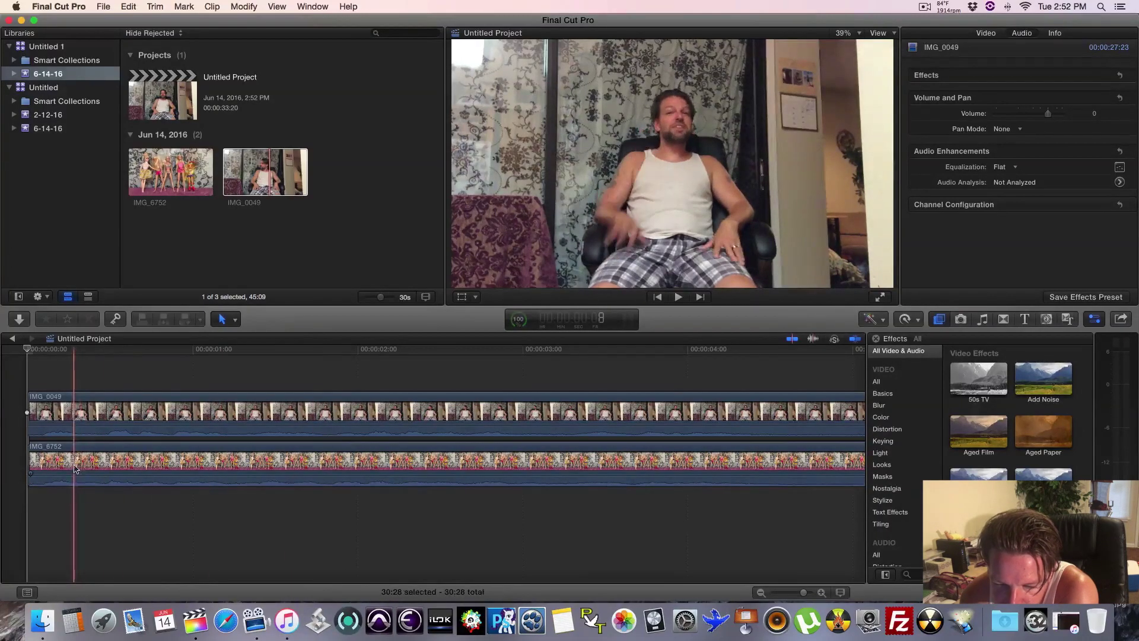
{"action": "left_click", "coordinate": [128, 423]}
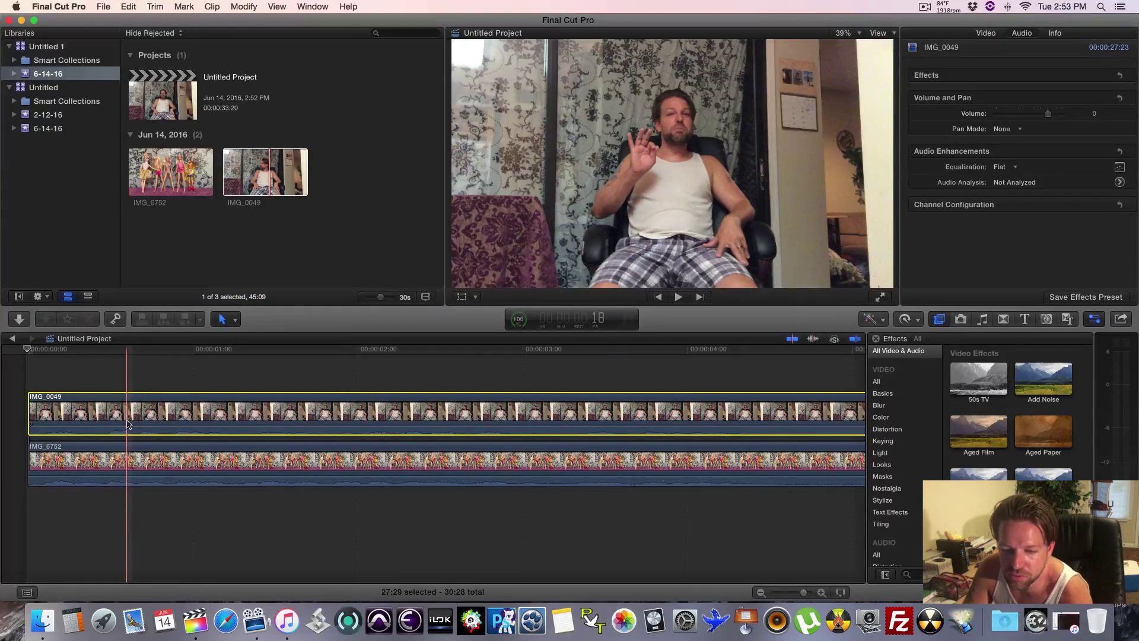
{"action": "left_click", "coordinate": [760, 592]}
{"action": "left_click", "coordinate": [760, 592]}
{"action": "left_click", "coordinate": [760, 592]}
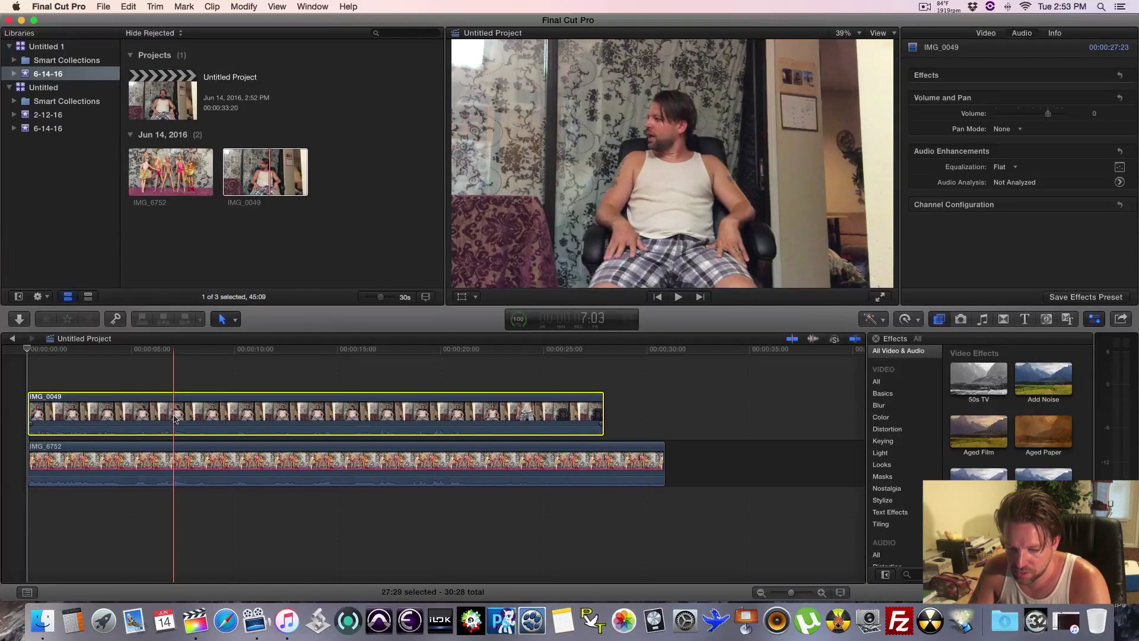
Blade IMG_0049 near 9 seconds and again further on, undoing an extra cut.
{"action": "key", "text": "b"}
{"action": "left_click", "coordinate": [211, 417]}
{"action": "left_click", "coordinate": [410, 413]}
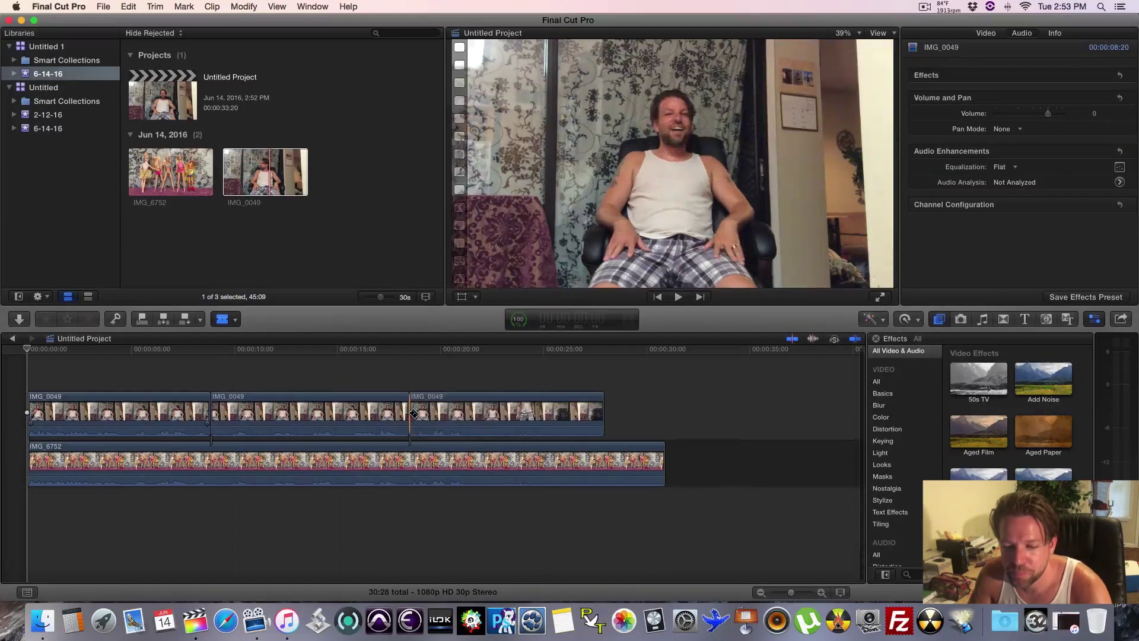
{"action": "left_click", "coordinate": [168, 422]}
{"action": "key", "text": "super+z"}
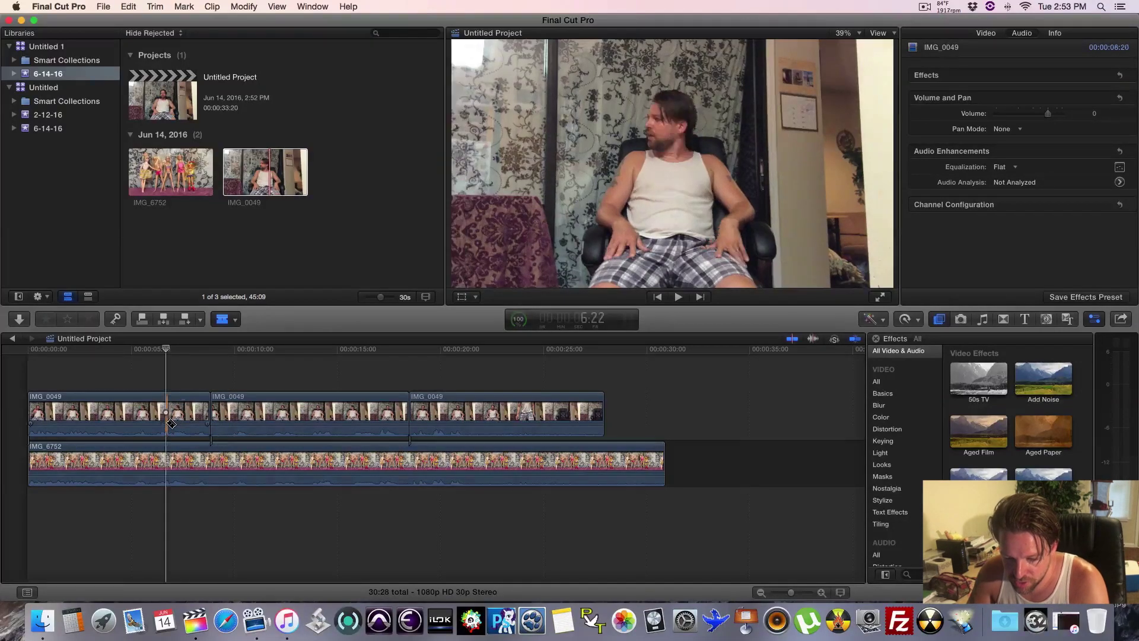
{"action": "left_click", "coordinate": [164, 425]}
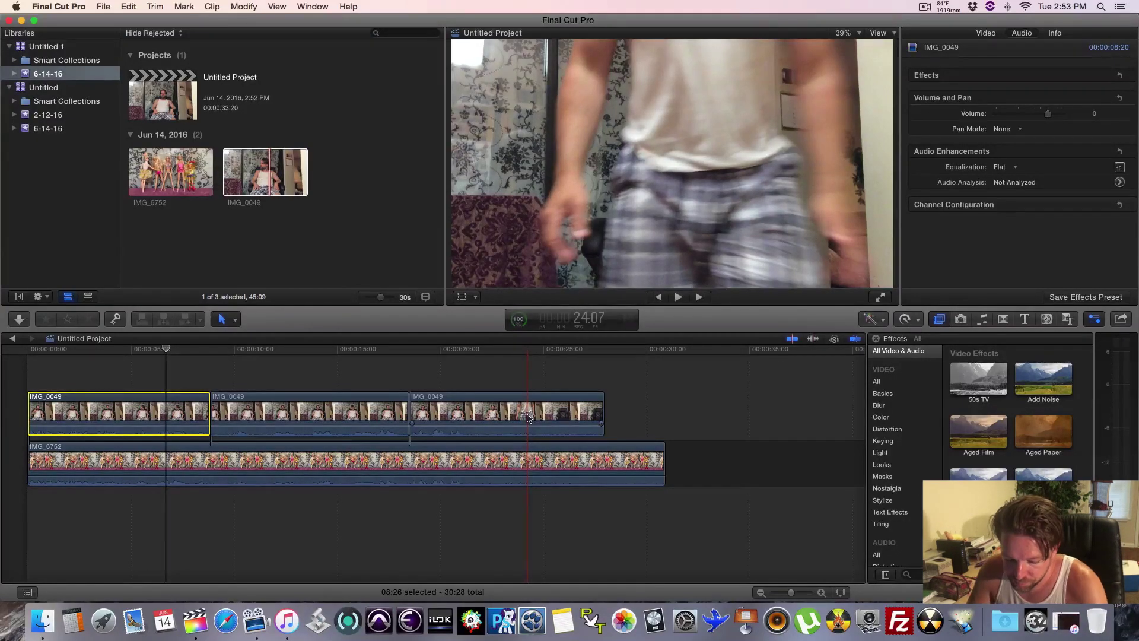
Turn the three IMG_0049 pieces into a compound clip keeping the default name Untitled Project Clip.
{"action": "left_click", "coordinate": [451, 418], "text": "shift"}
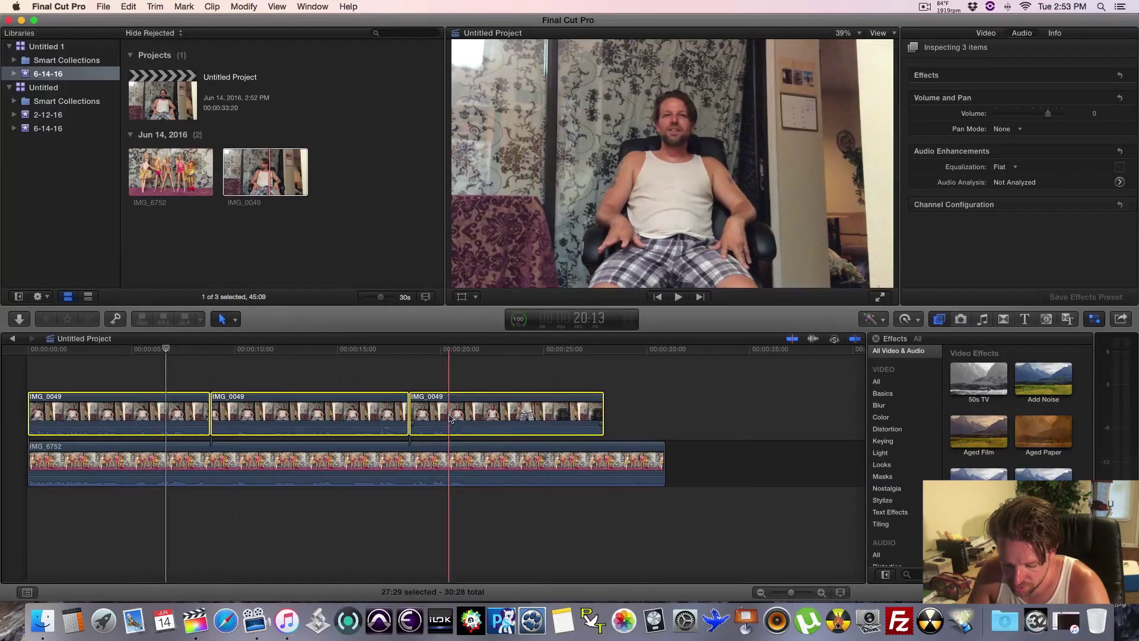
{"action": "right_click", "coordinate": [302, 421]}
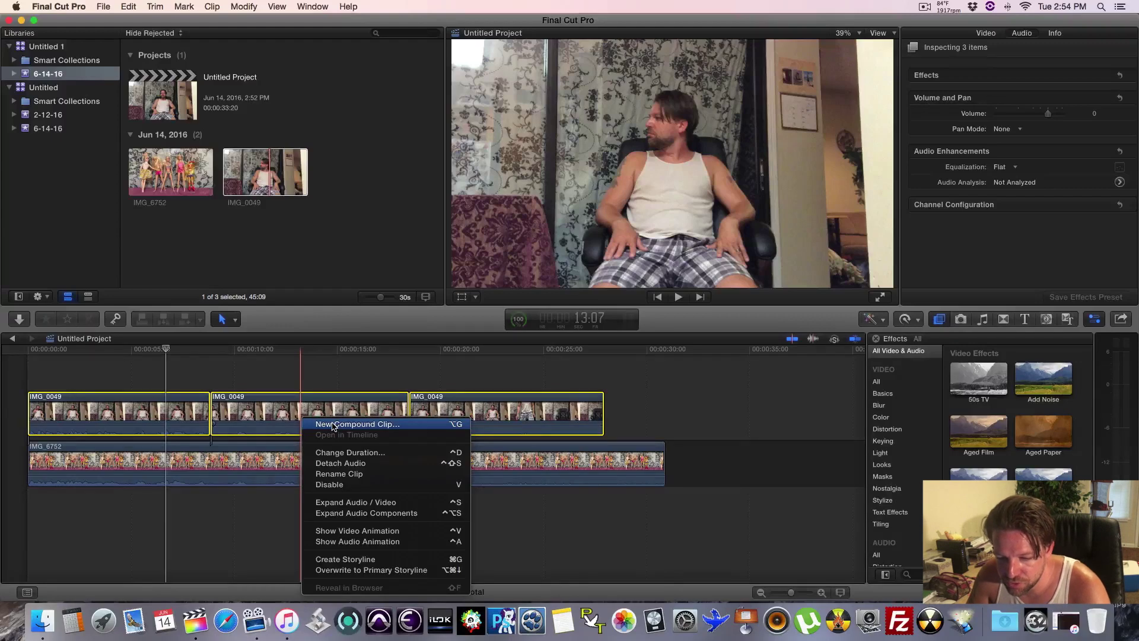
{"action": "left_click", "coordinate": [459, 425]}
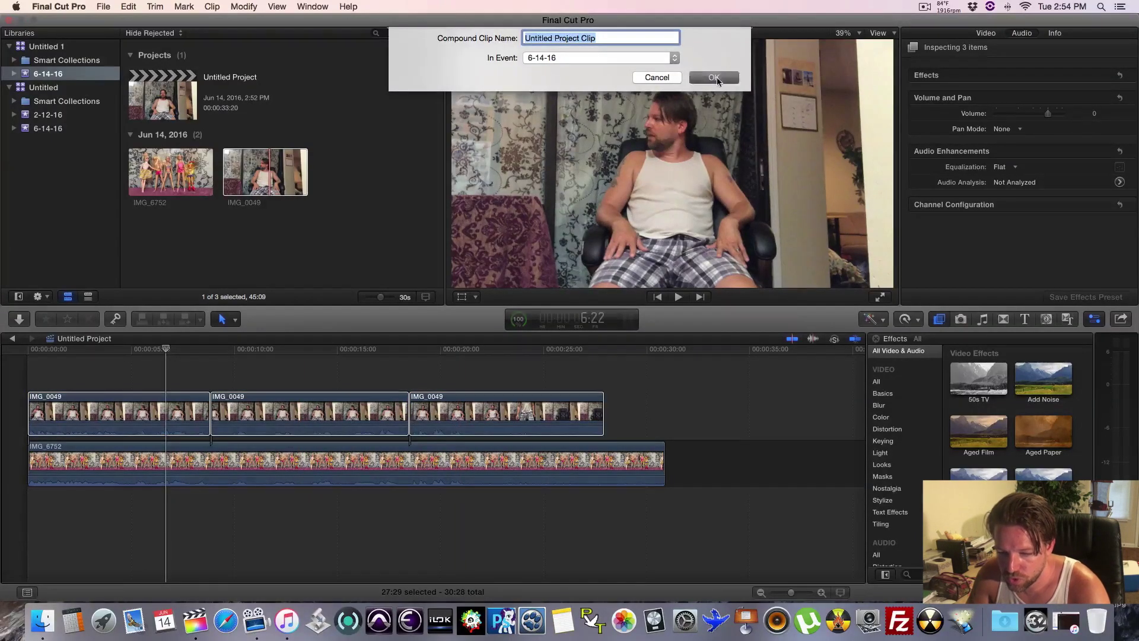
{"action": "left_click", "coordinate": [714, 77]}
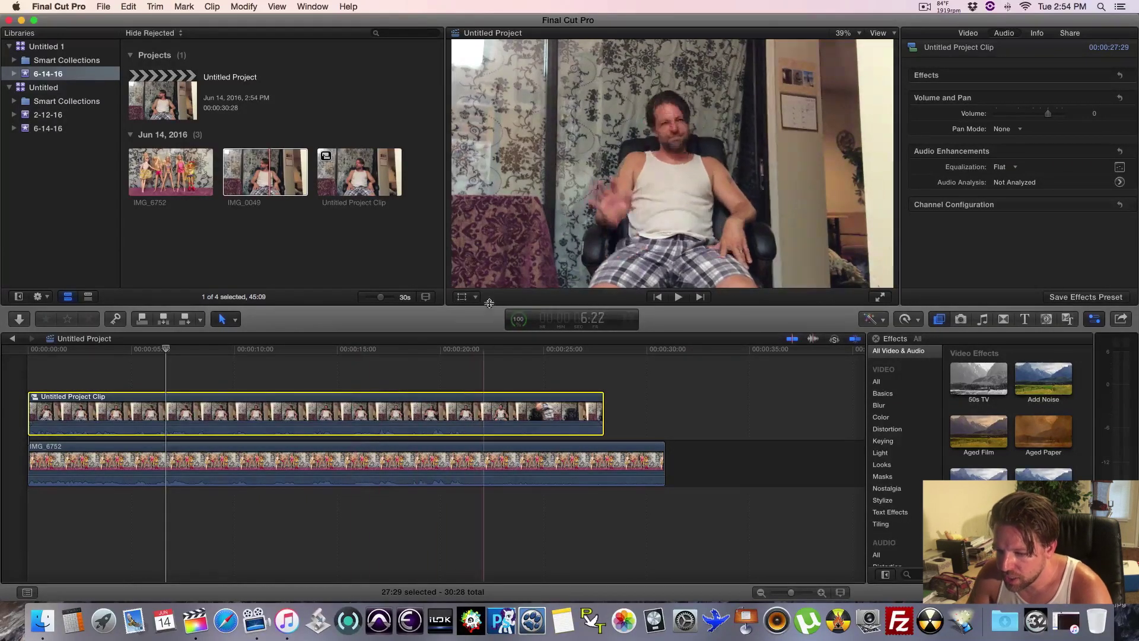
Open the Transform/Crop/Distort pop-up menu below the viewer.
{"action": "left_click", "coordinate": [475, 297]}
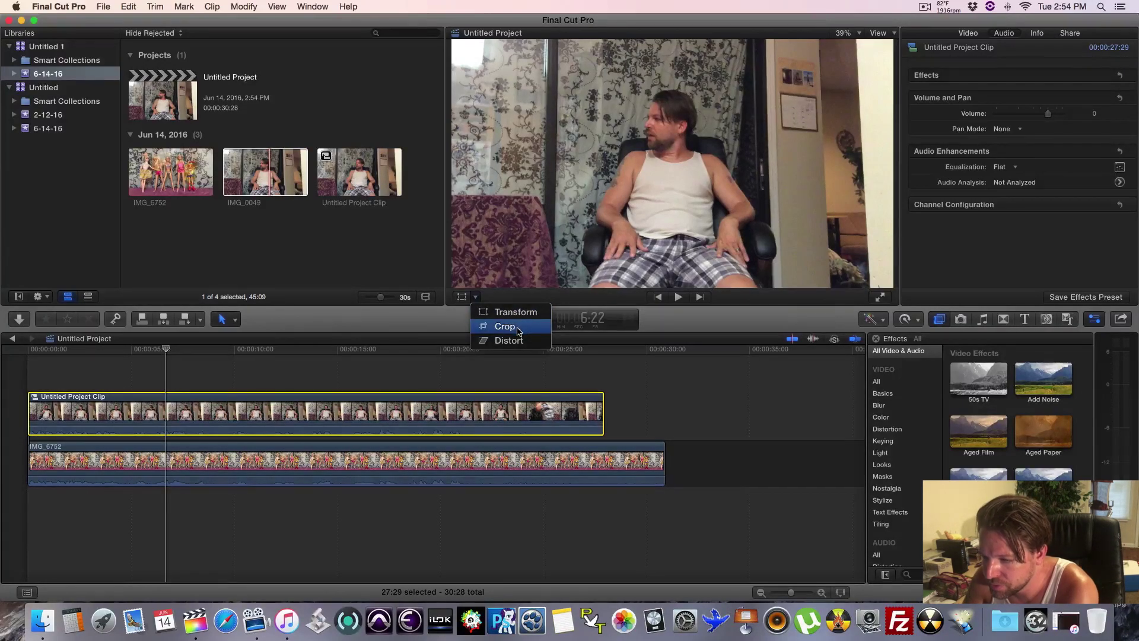
Crop the presenter clip inward from the left, right and top, then confirm with Done.
{"action": "left_click", "coordinate": [505, 326]}
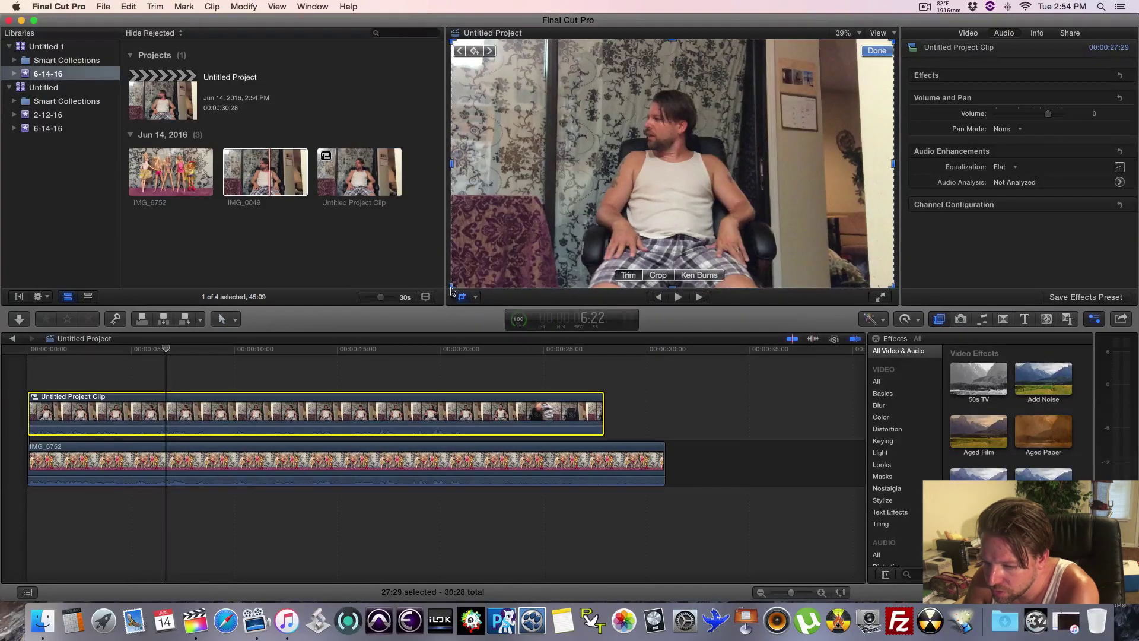
{"action": "left_click_drag", "start_coordinate": [453, 289], "coordinate": [574, 285]}
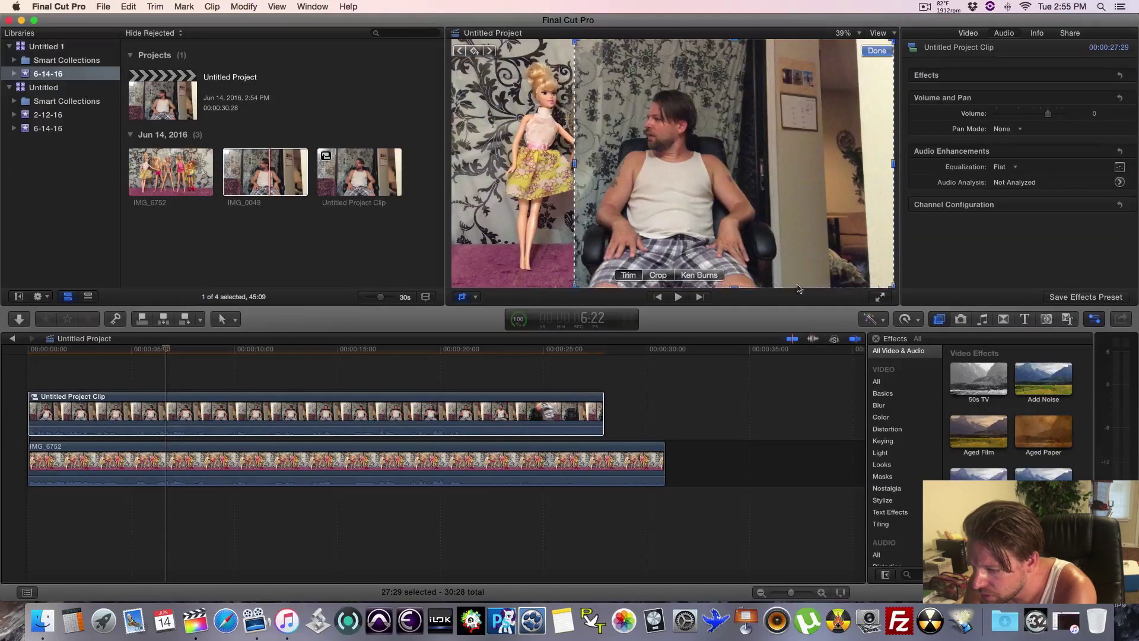
{"action": "left_click_drag", "start_coordinate": [893, 288], "coordinate": [783, 288]}
{"action": "left_click_drag", "start_coordinate": [783, 41], "coordinate": [778, 83]}
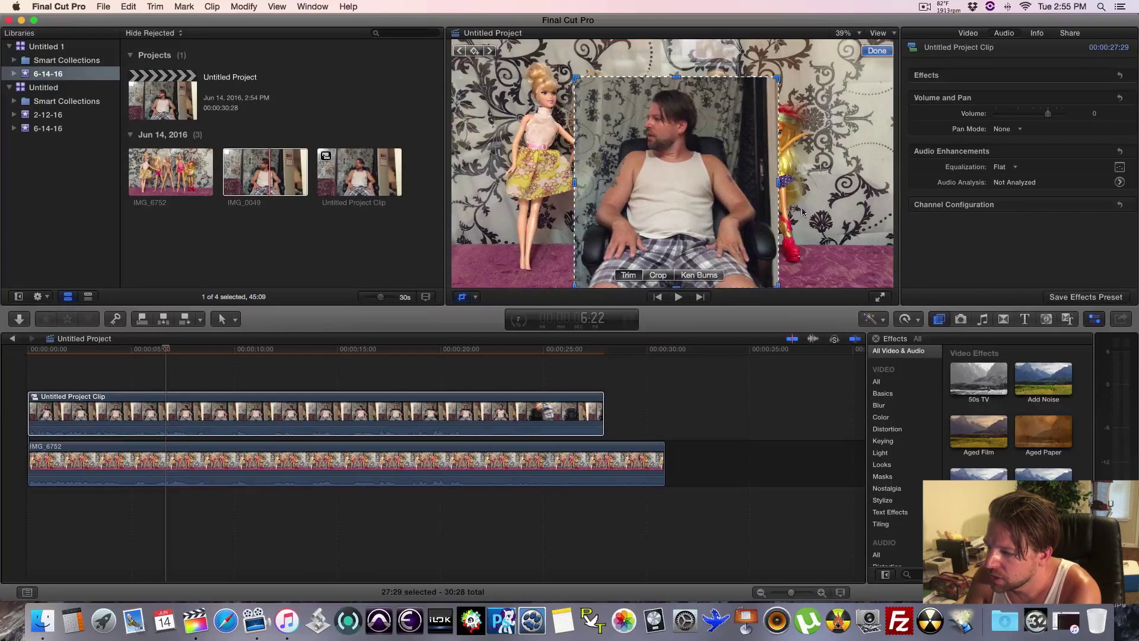
{"action": "left_click", "coordinate": [878, 51]}
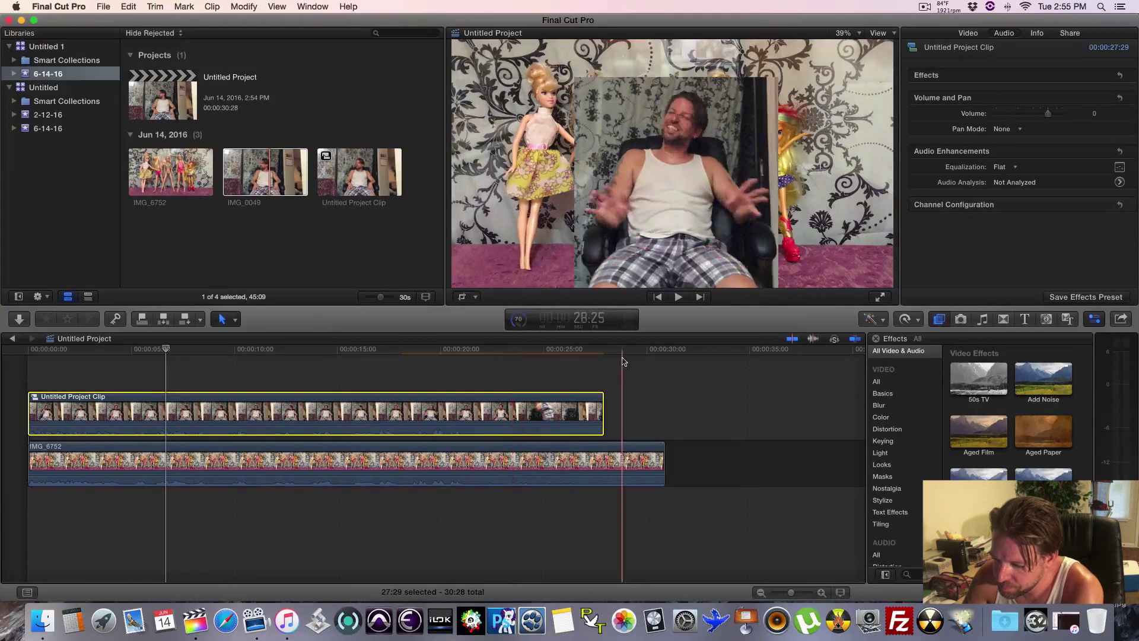
Scale the presenter inset down to 27% and place it in the bottom-right corner of the doll footage.
{"action": "left_click", "coordinate": [626, 325]}
{"action": "left_click", "coordinate": [625, 325]}
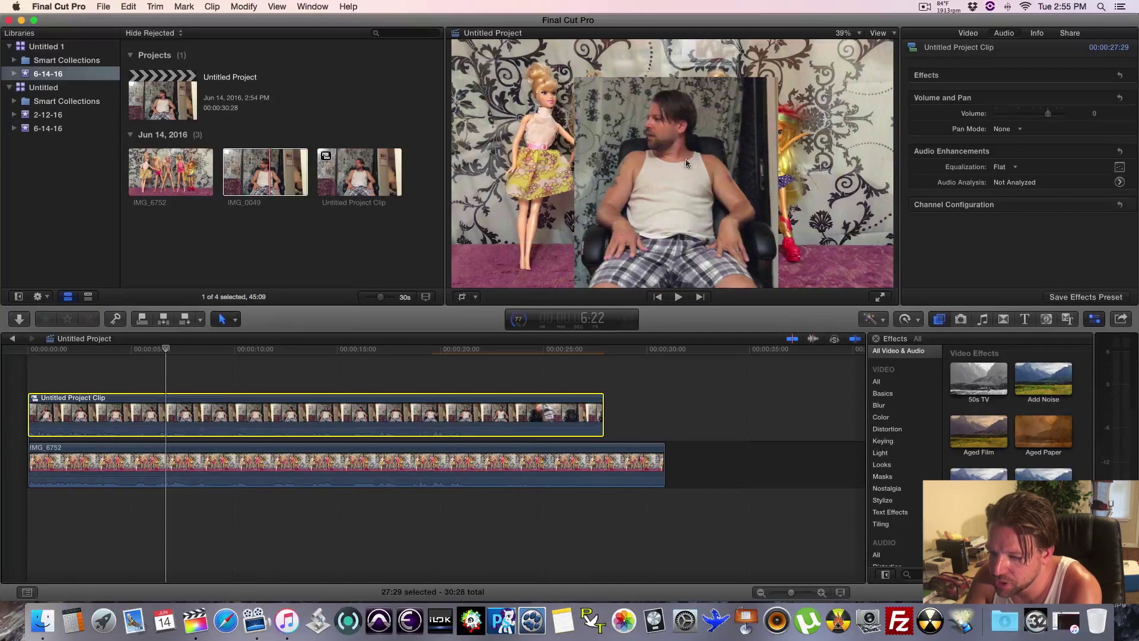
{"action": "left_click", "coordinate": [475, 296]}
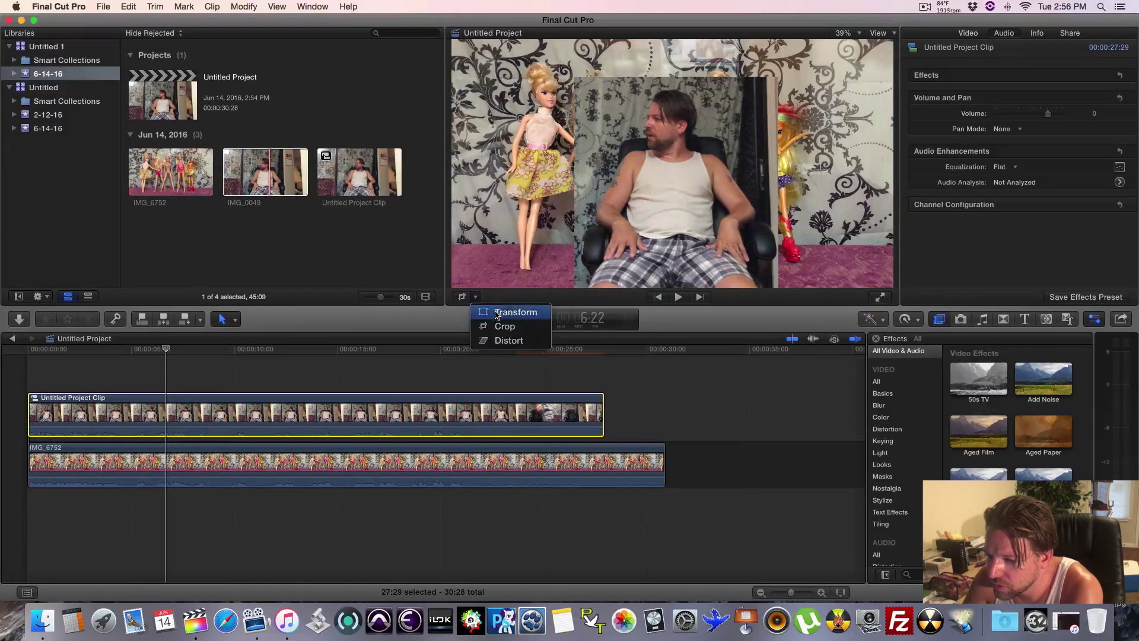
{"action": "left_click", "coordinate": [495, 313]}
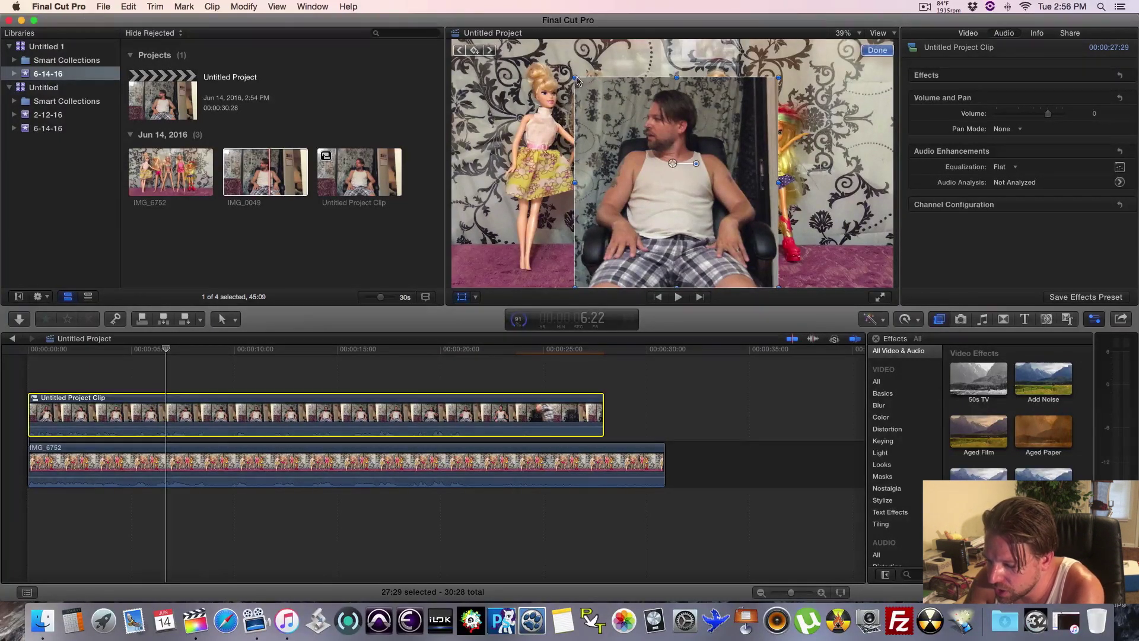
{"action": "left_click_drag", "start_coordinate": [575, 77], "coordinate": [627, 148]}
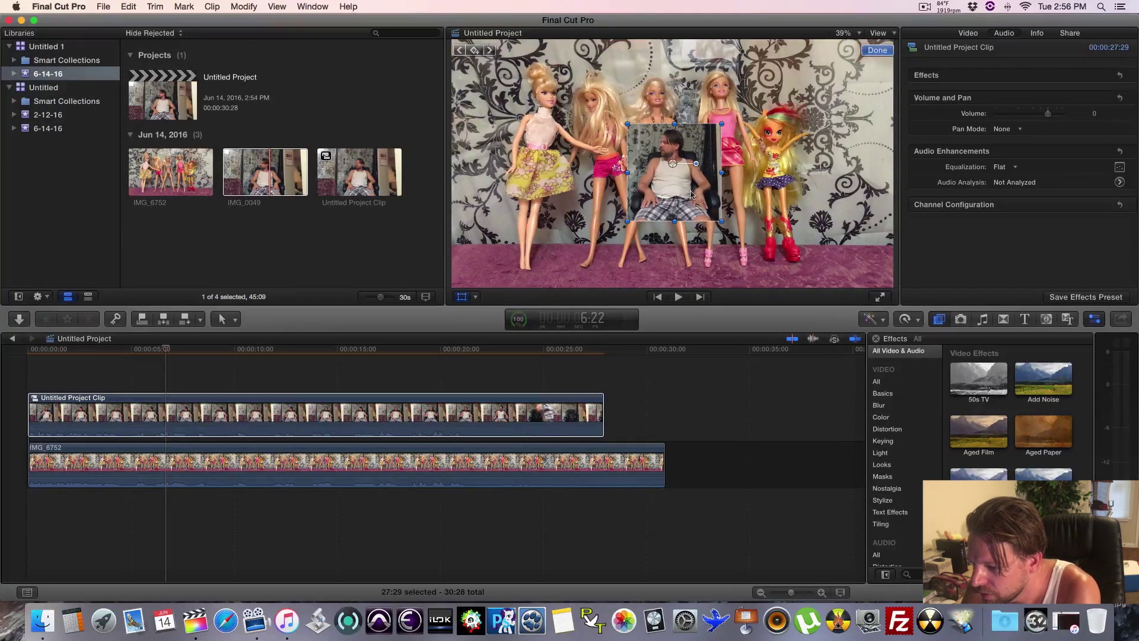
{"action": "left_click_drag", "start_coordinate": [672, 193], "coordinate": [849, 259]}
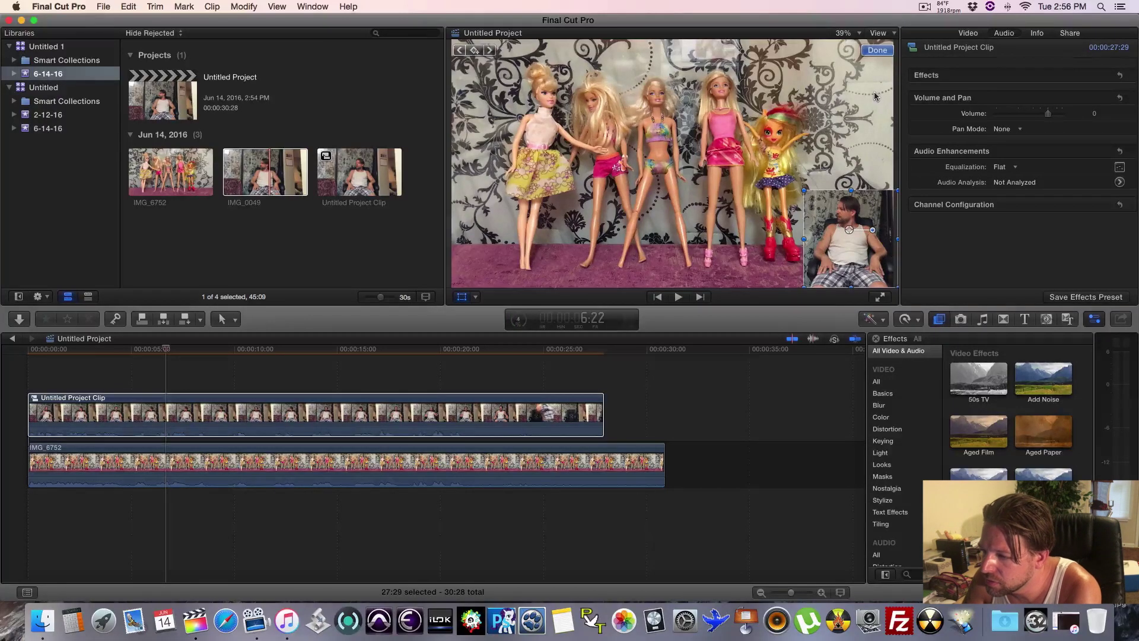
{"action": "left_click", "coordinate": [877, 50]}
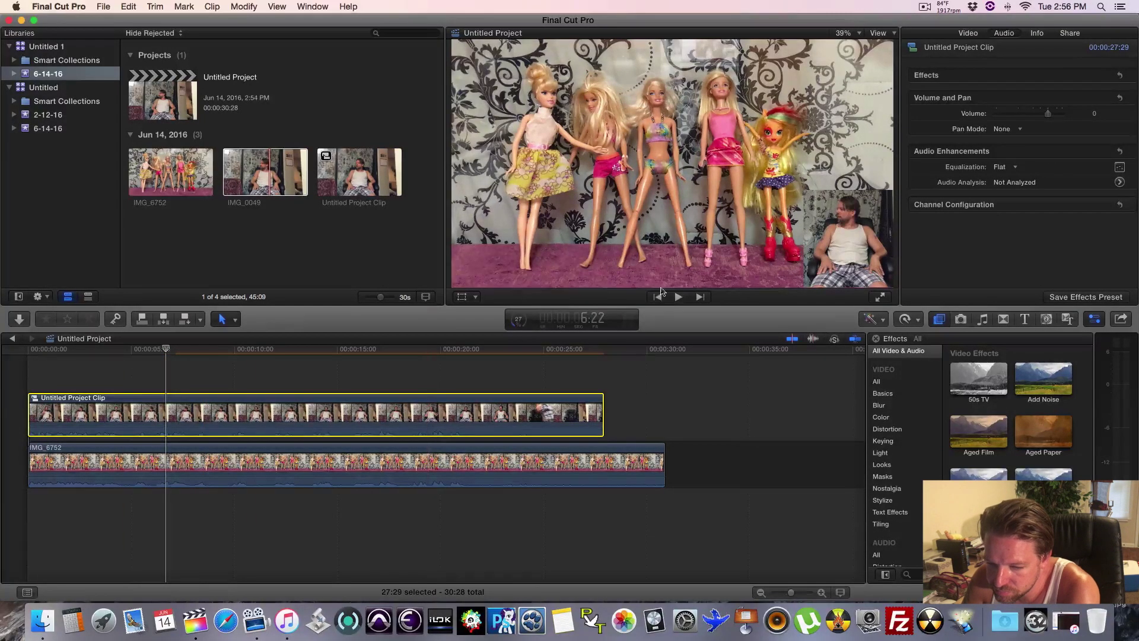
{"action": "left_click", "coordinate": [658, 297]}
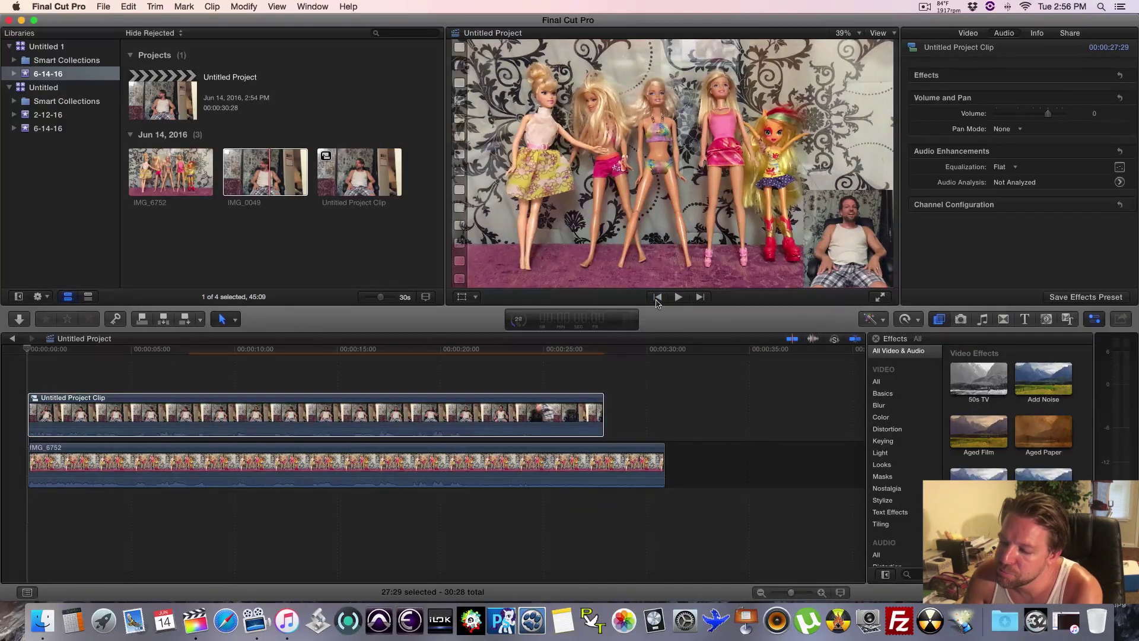
{"action": "left_click", "coordinate": [679, 300]}
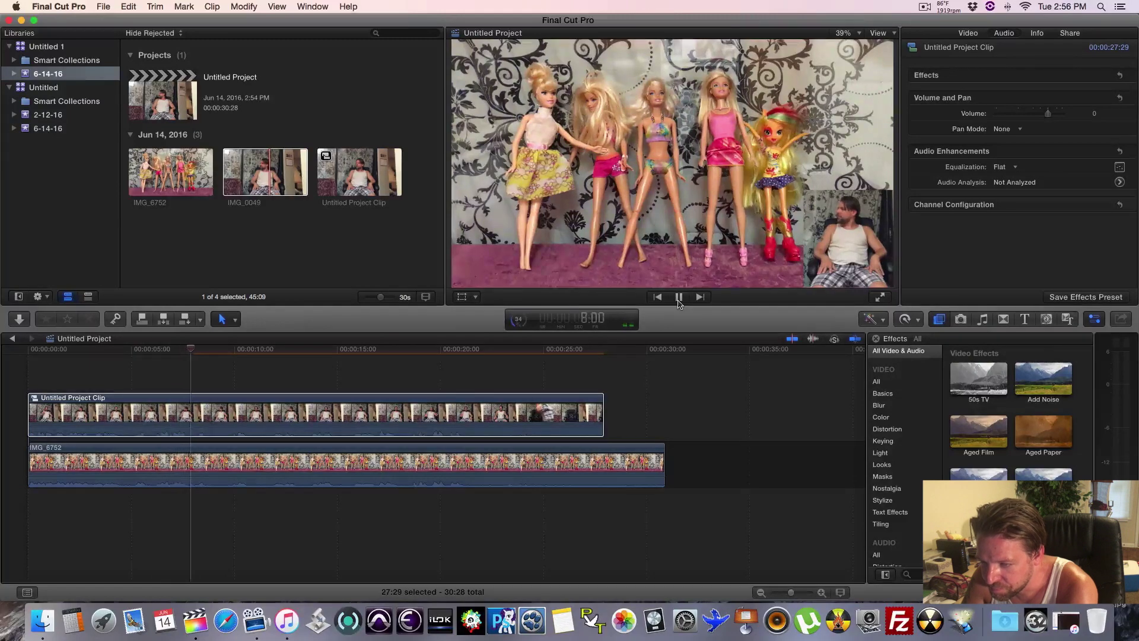
{"action": "left_click", "coordinate": [679, 296]}
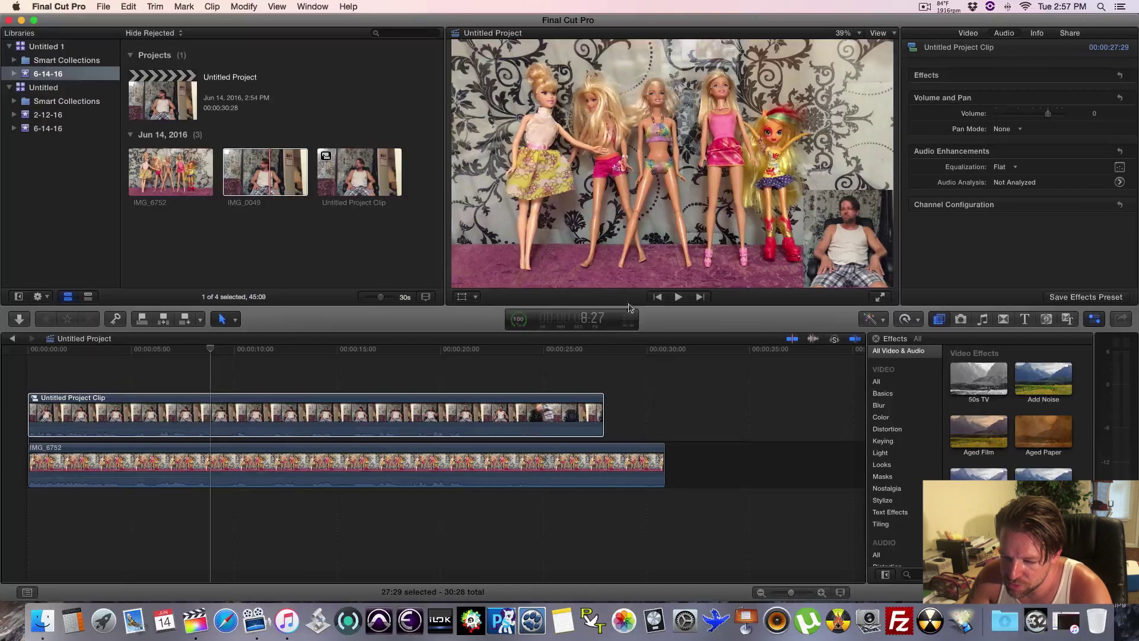
Blade the presenter compound clip into two parts partway through.
{"action": "left_click", "coordinate": [309, 420]}
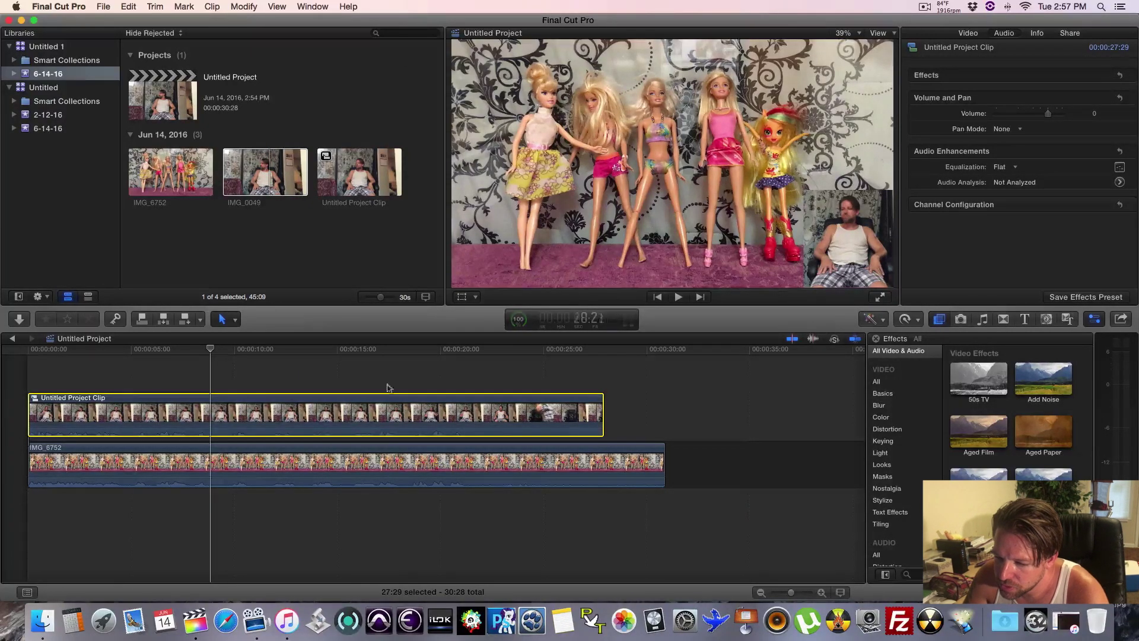
{"action": "key", "text": "b"}
{"action": "left_click", "coordinate": [301, 415]}
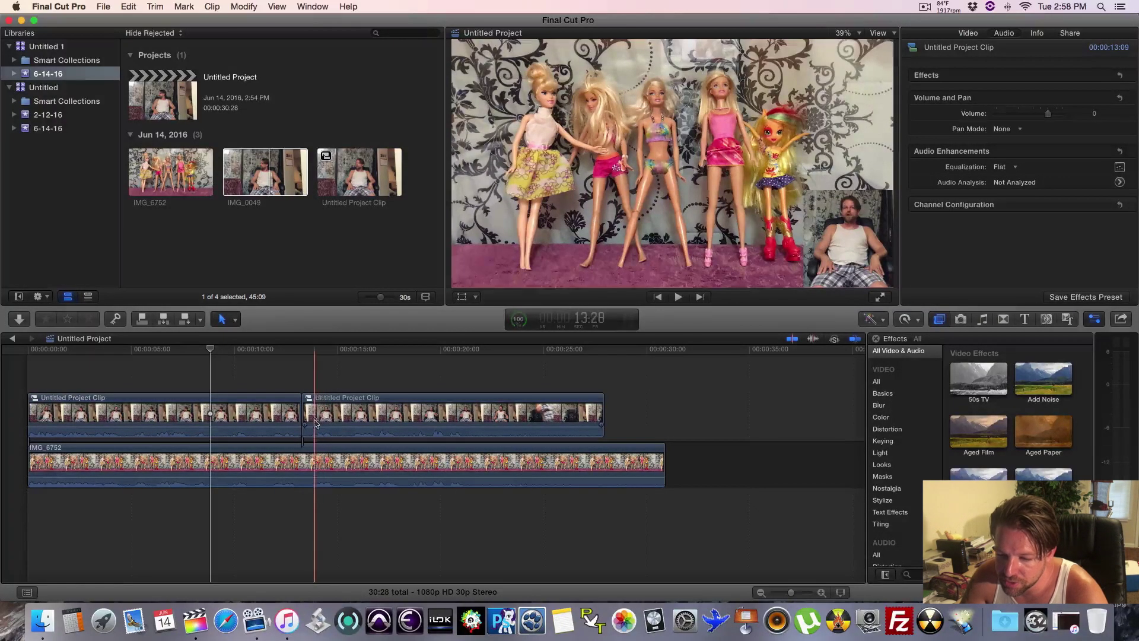
{"action": "left_click", "coordinate": [330, 424]}
Move the first part's inset to the lower-left corner, shrinking it slightly.
{"action": "left_click", "coordinate": [476, 298]}
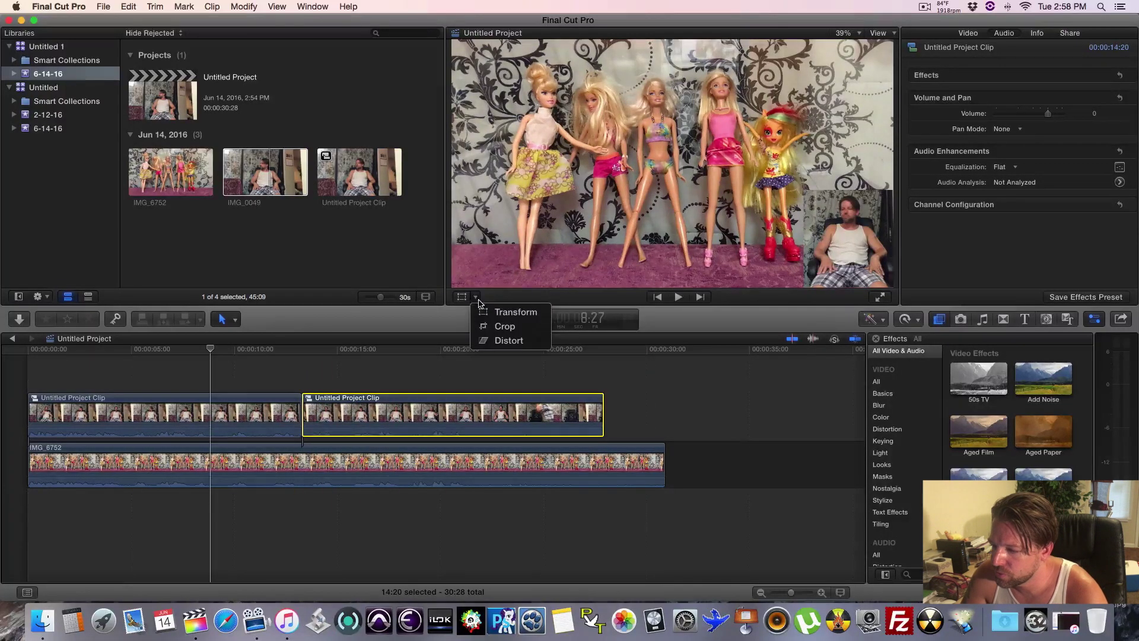
{"action": "left_click", "coordinate": [504, 308]}
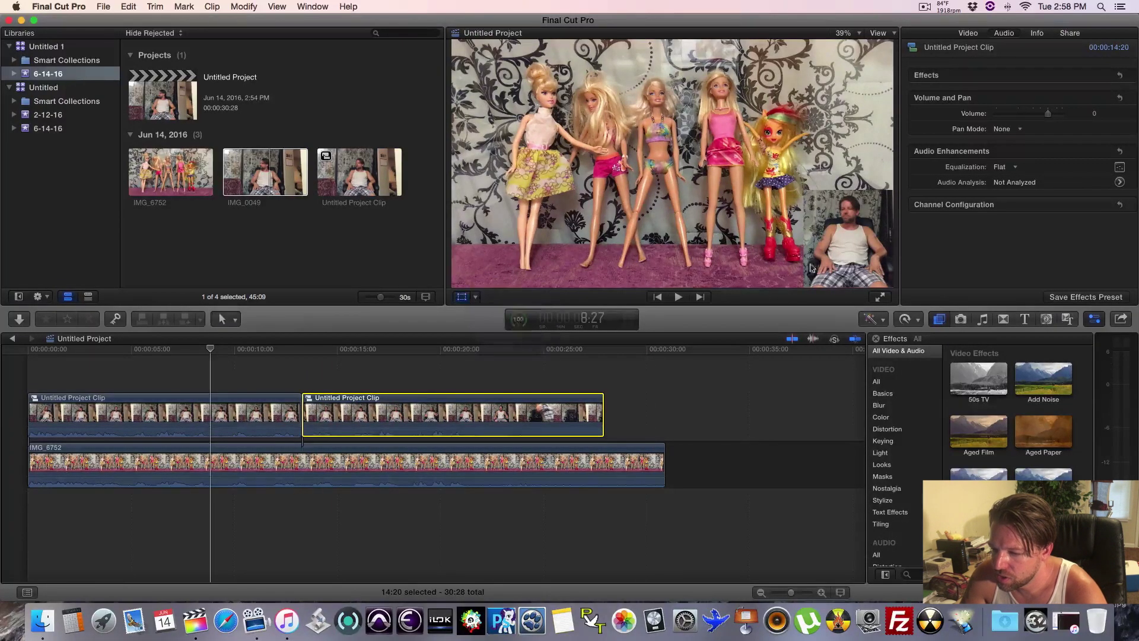
{"action": "left_click", "coordinate": [852, 252]}
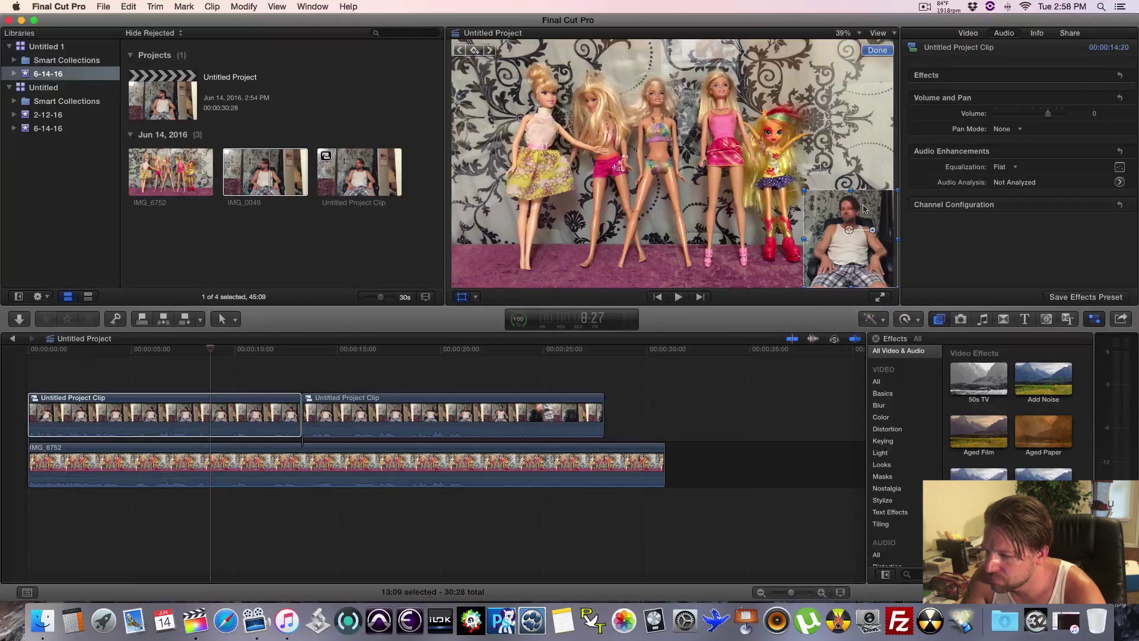
{"action": "left_click_drag", "start_coordinate": [861, 123], "coordinate": [858, 127]}
{"action": "left_click_drag", "start_coordinate": [863, 170], "coordinate": [508, 268]}
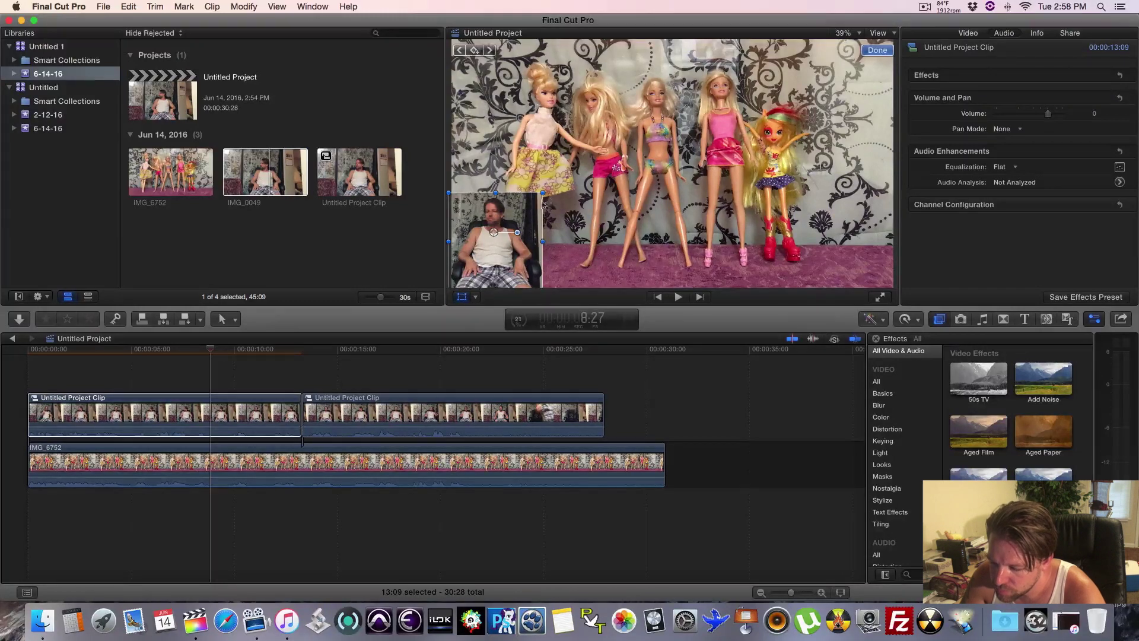
{"action": "left_click_drag", "start_coordinate": [540, 191], "coordinate": [496, 270]}
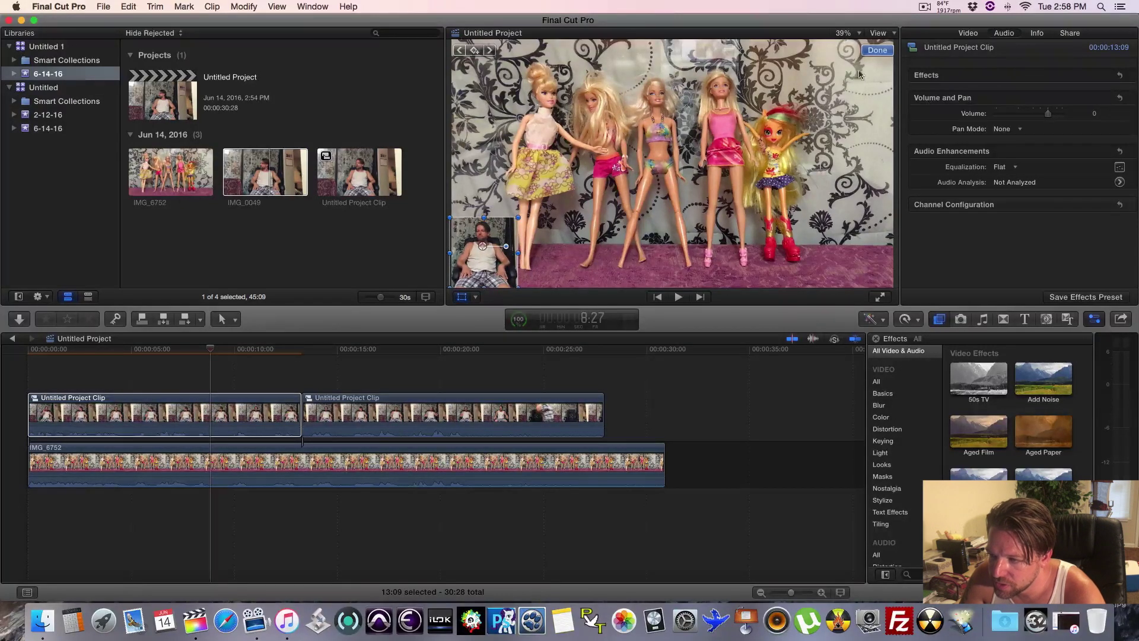
{"action": "left_click", "coordinate": [876, 50]}
{"action": "left_click", "coordinate": [293, 412]}
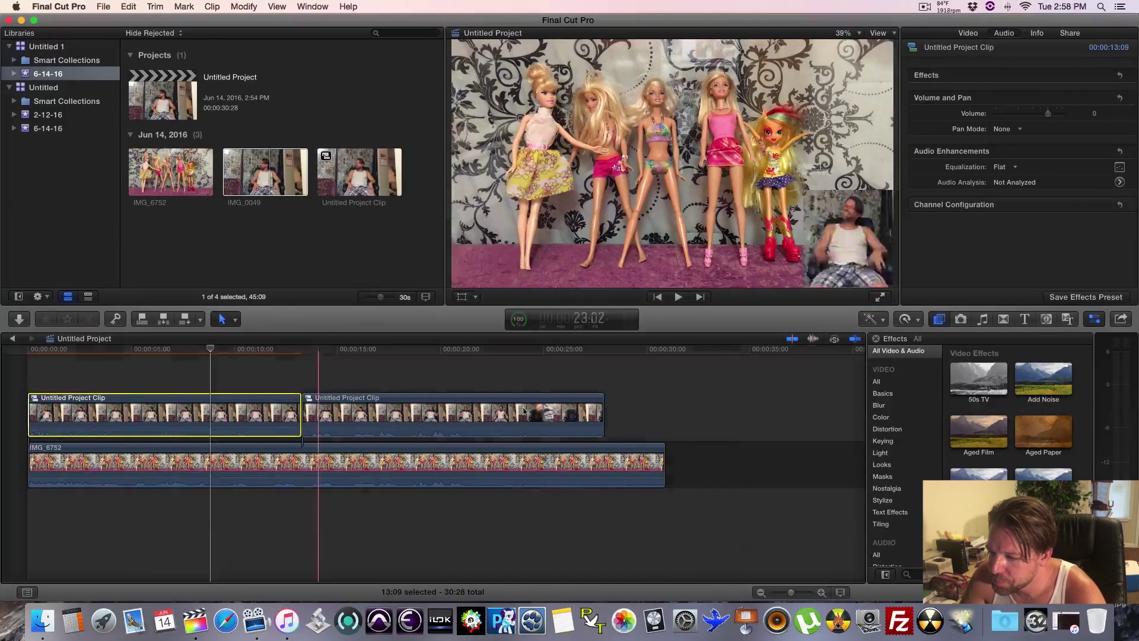